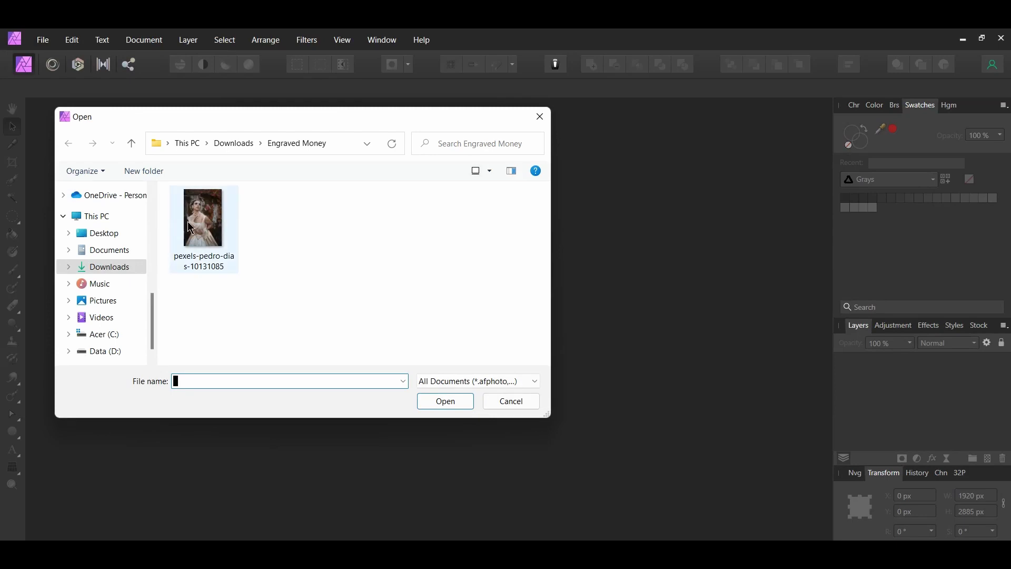
- Open the pexels-pedro-dias-10131085 photo and select the whole woman with the Selection Brush, snapping to edges
{"action": "left_click", "coordinate": [203, 218]}
{"action": "left_click", "coordinate": [457, 403]}
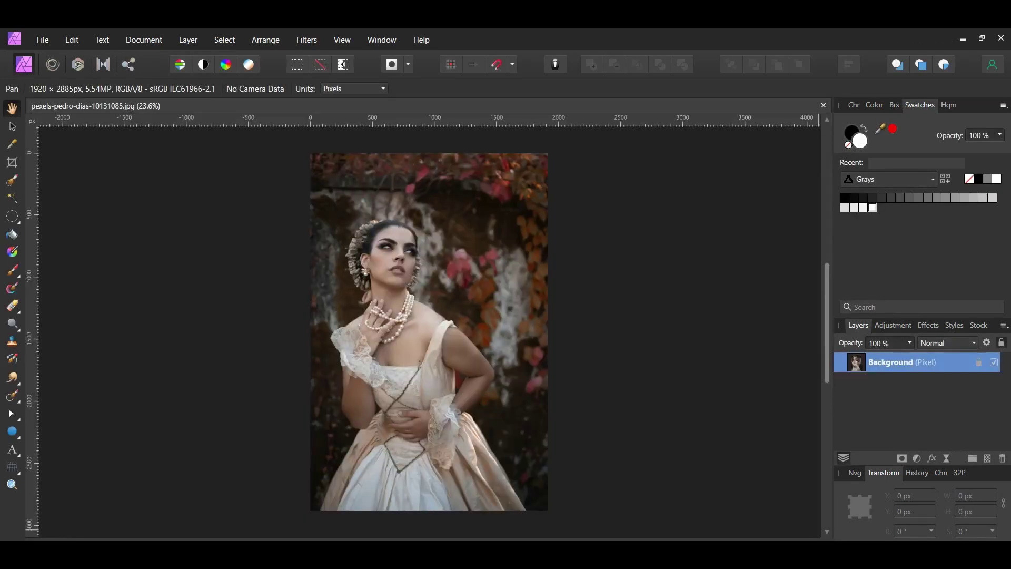
{"action": "key", "text": "w"}
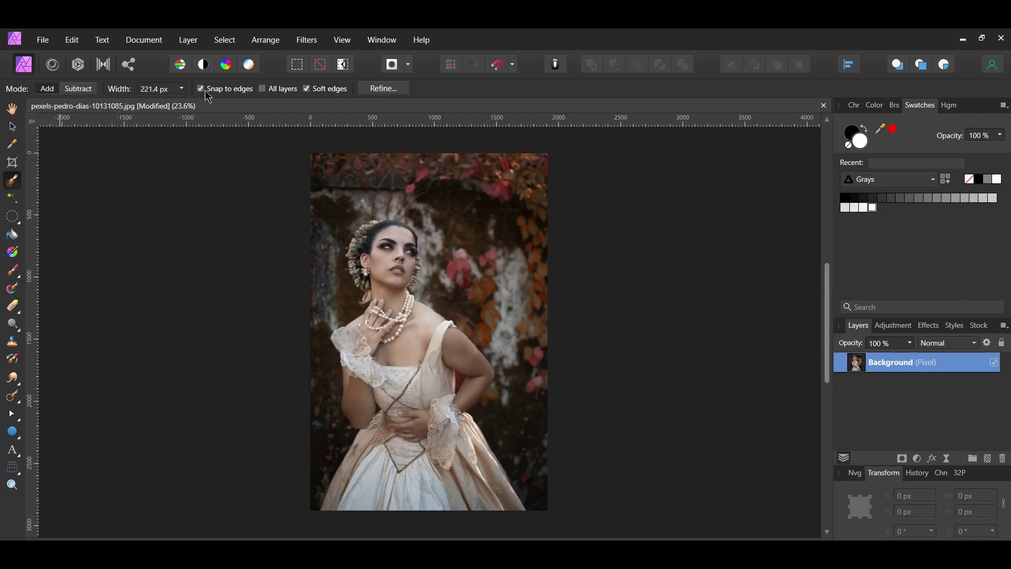
{"action": "mouse_move", "coordinate": [383, 258]}
{"action": "left_mouse_down"}
{"action": "mouse_move", "coordinate": [364, 316]}
{"action": "mouse_move", "coordinate": [400, 354]}
{"action": "mouse_move", "coordinate": [369, 369]}
{"action": "mouse_move", "coordinate": [348, 400]}
{"action": "mouse_move", "coordinate": [464, 368]}
{"action": "mouse_move", "coordinate": [409, 478]}
{"action": "mouse_move", "coordinate": [498, 488]}
{"action": "left_mouse_up"}
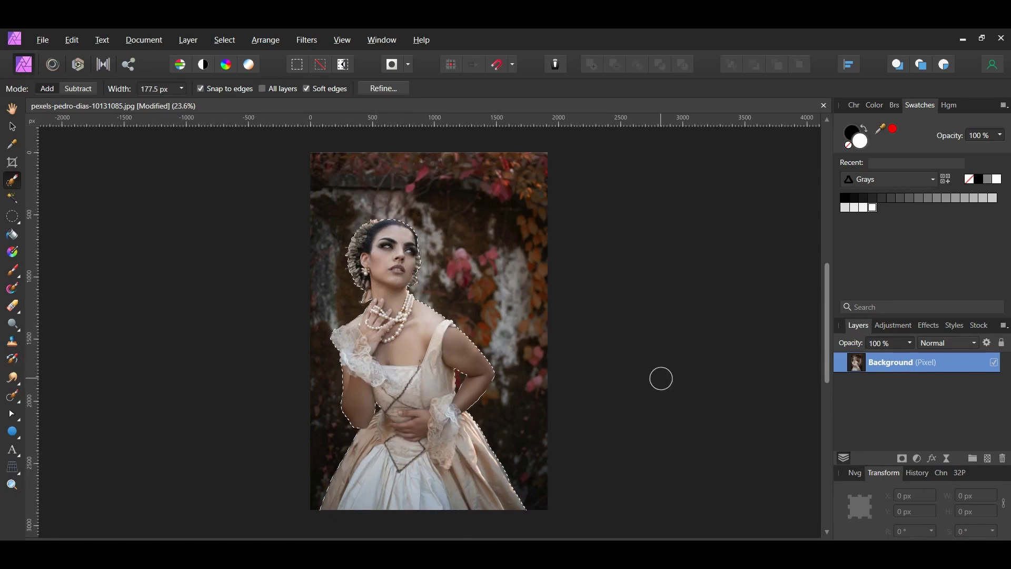
{"action": "key", "text": "bracketleft"}
- Duplicate the selected woman onto her own layer, deselect, and hide the original background layer
{"action": "key", "text": "ctrl+j"}
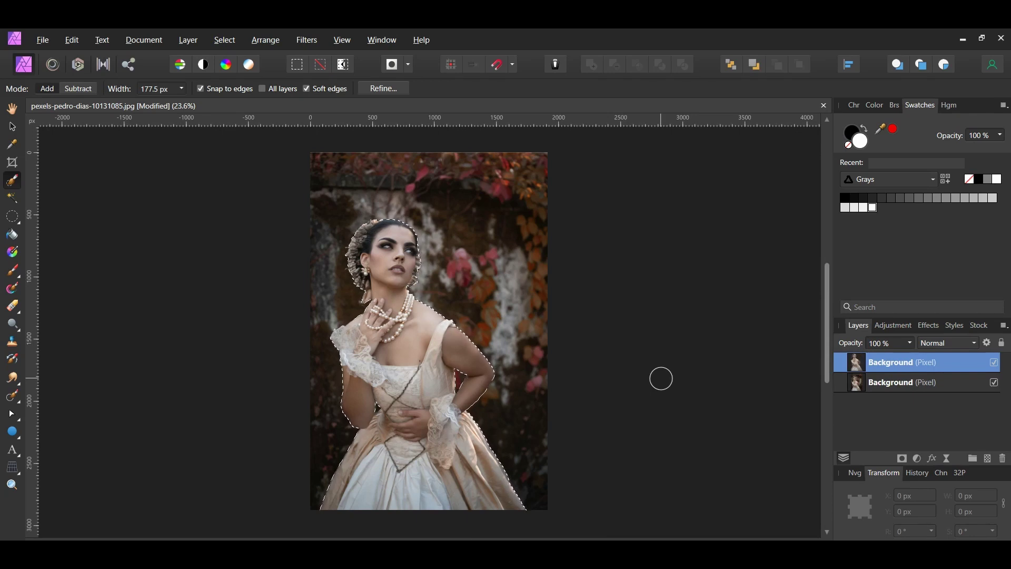
{"action": "key", "text": "ctrl+d"}
{"action": "left_click", "coordinate": [996, 384]}
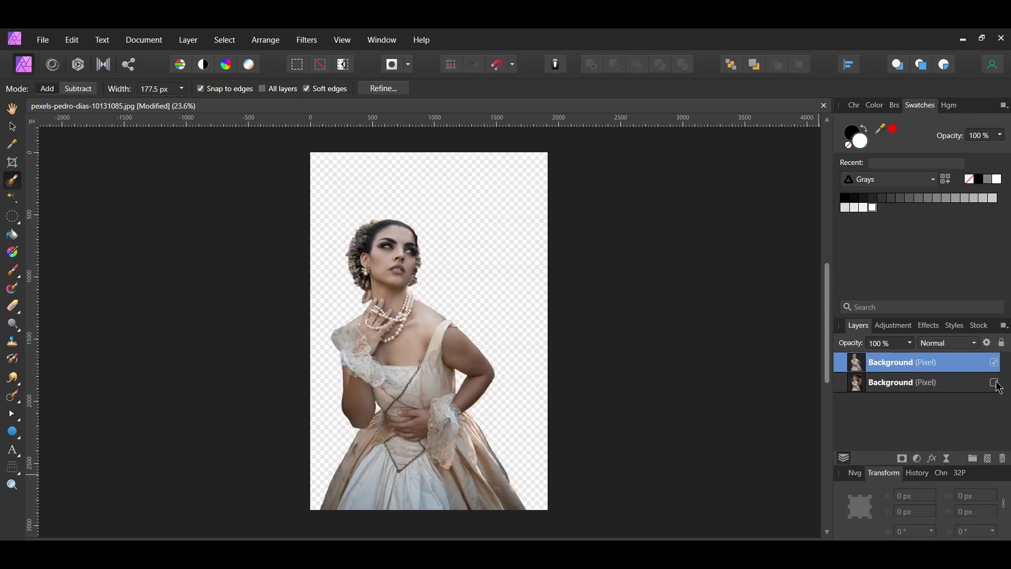
- Add a Black and White adjustment above the cut-out with red at 153% and yellow at 131%
{"action": "left_click", "coordinate": [918, 461]}
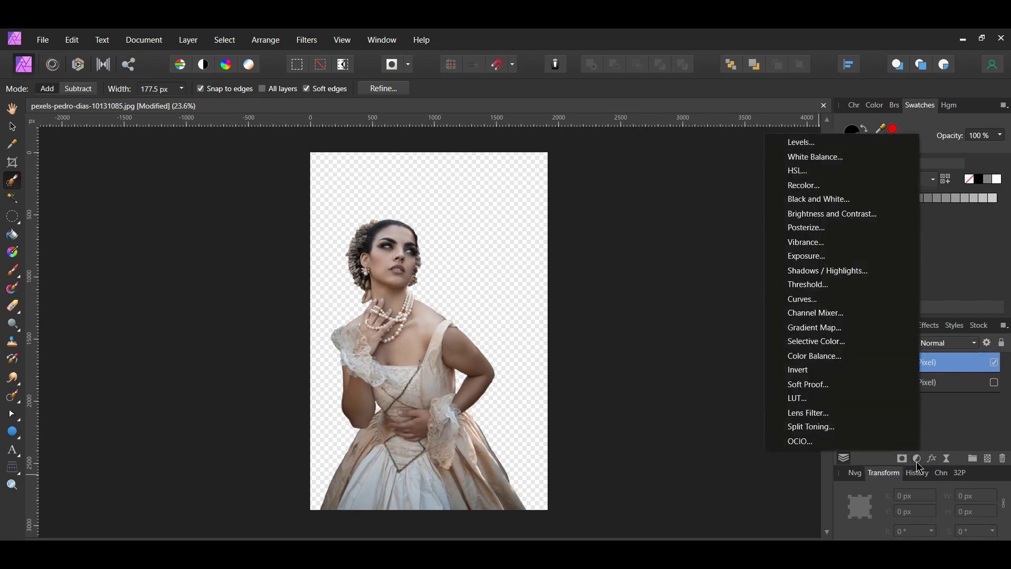
{"action": "left_click", "coordinate": [865, 205]}
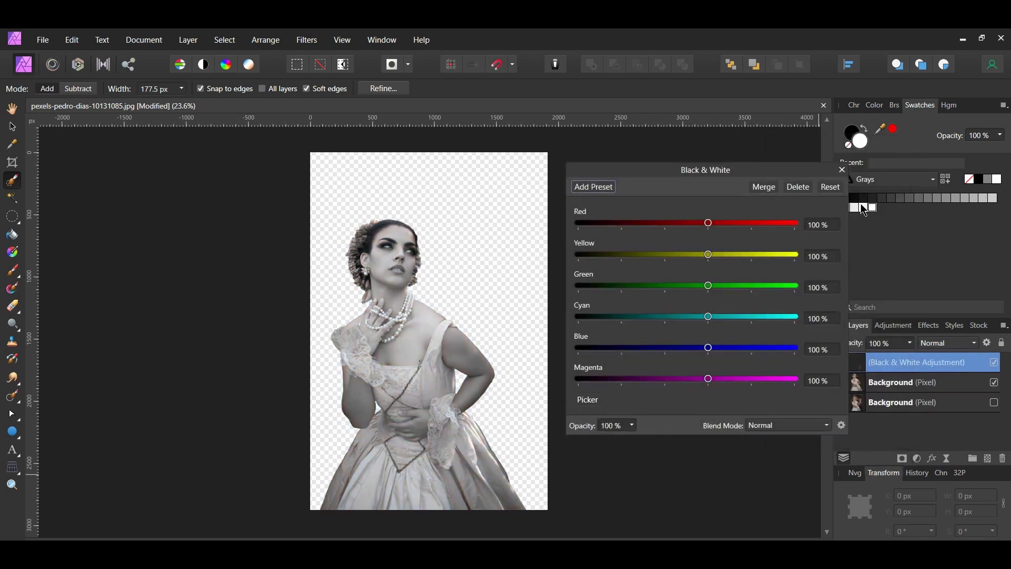
{"action": "left_click", "coordinate": [830, 225]}
{"action": "type", "text": "153"}
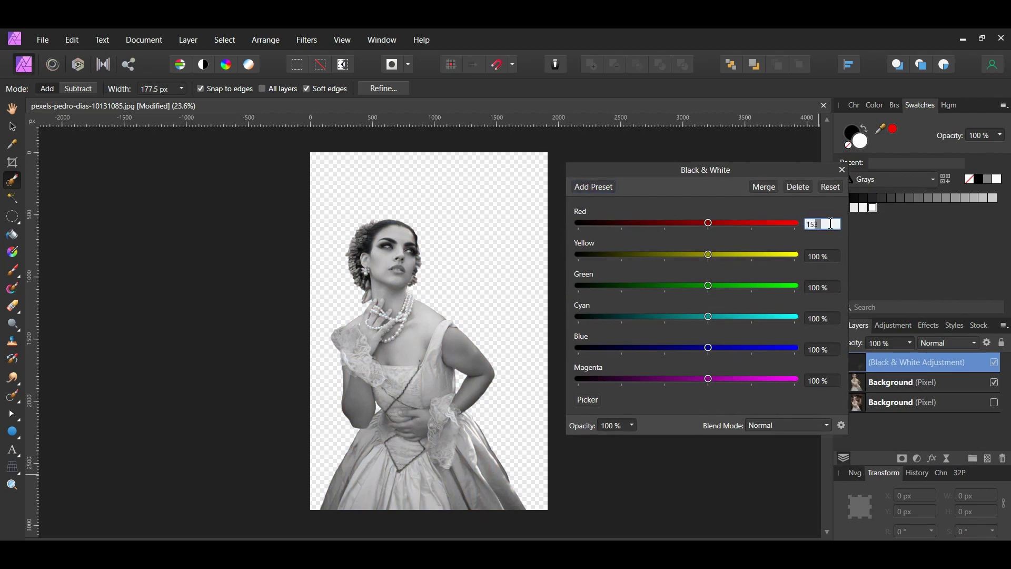
{"action": "key", "text": "Return"}
{"action": "left_click", "coordinate": [831, 255]}
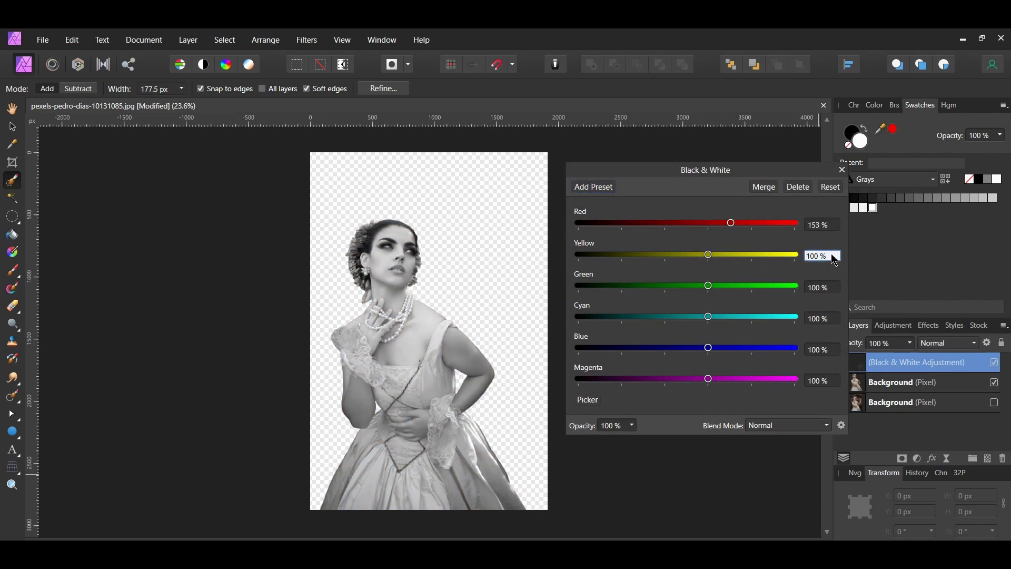
{"action": "type", "text": "131"}
{"action": "key", "text": "Return"}
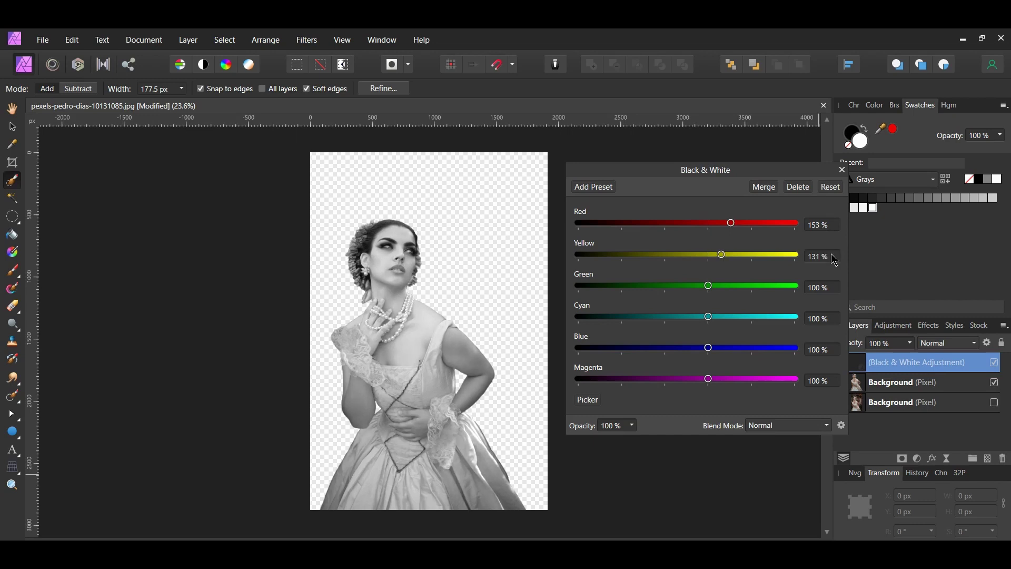
- Set the Black and White adjustment's blue to 133% and cyan to 55%, and compare the image with and without it
{"action": "left_click", "coordinate": [829, 352]}
{"action": "type", "text": "133"}
{"action": "key", "text": "Return"}
{"action": "left_click", "coordinate": [827, 320]}
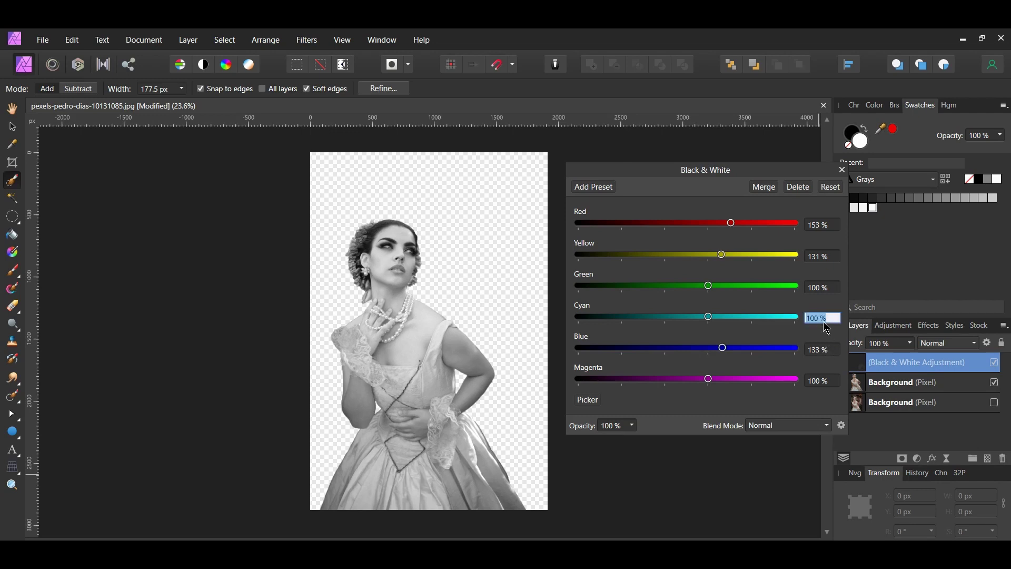
{"action": "type", "text": "55"}
{"action": "key", "text": "Return"}
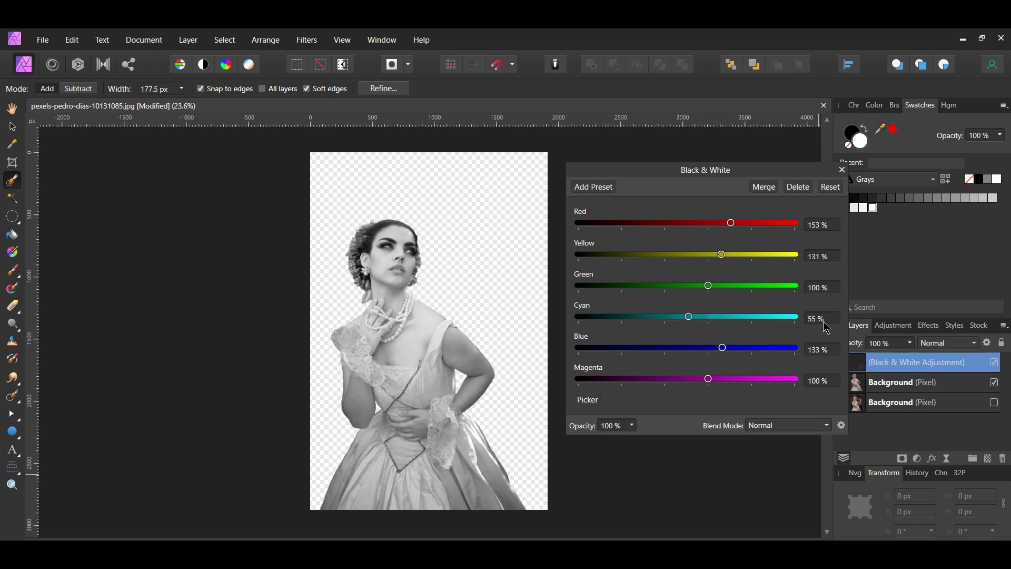
{"action": "left_click", "coordinate": [842, 170]}
{"action": "left_click", "coordinate": [995, 362]}
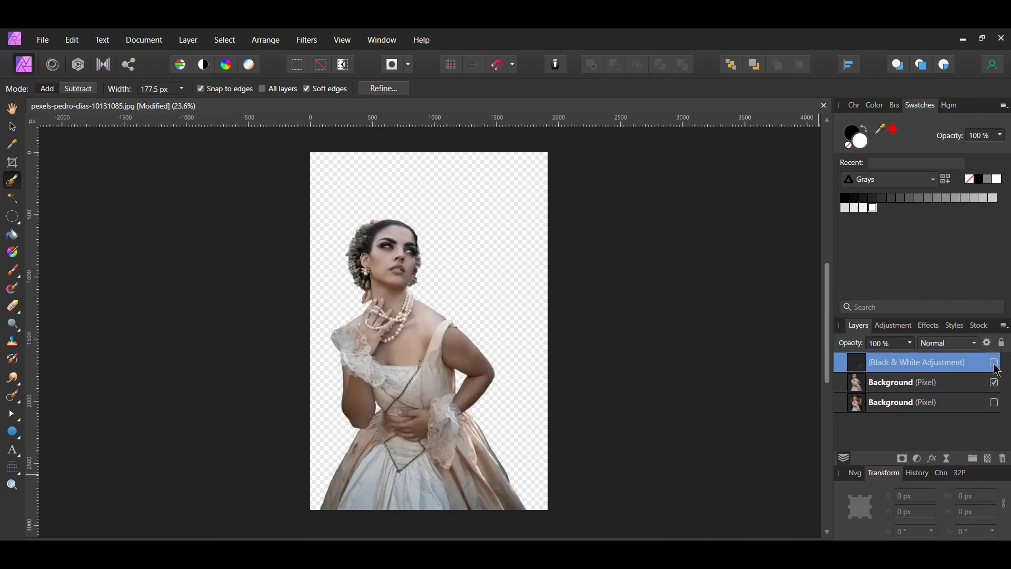
{"action": "left_click", "coordinate": [995, 363]}
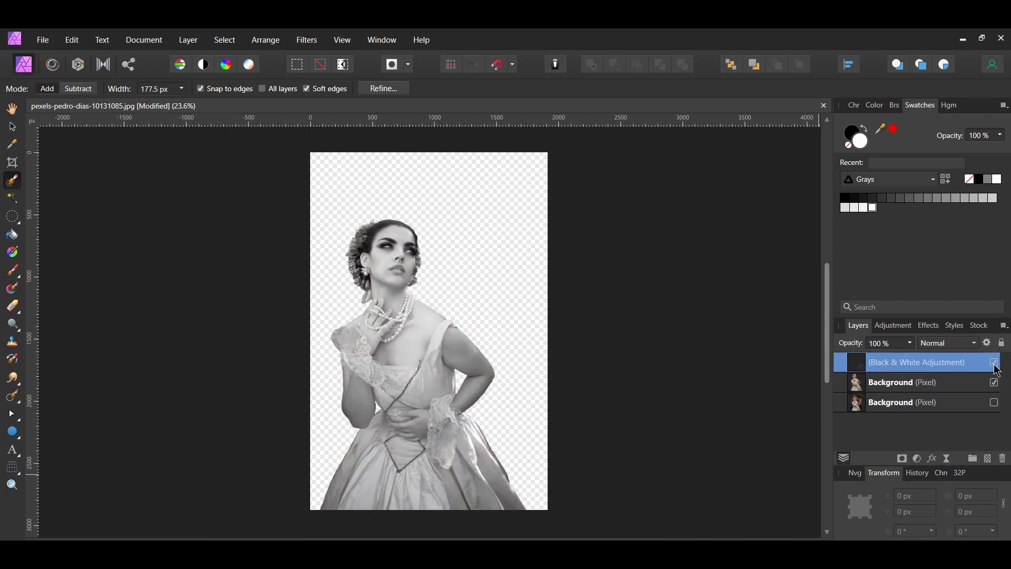
- Create a new document 2000 px wide and 2000 px high
{"action": "left_click", "coordinate": [43, 40]}
{"action": "left_click", "coordinate": [50, 69]}
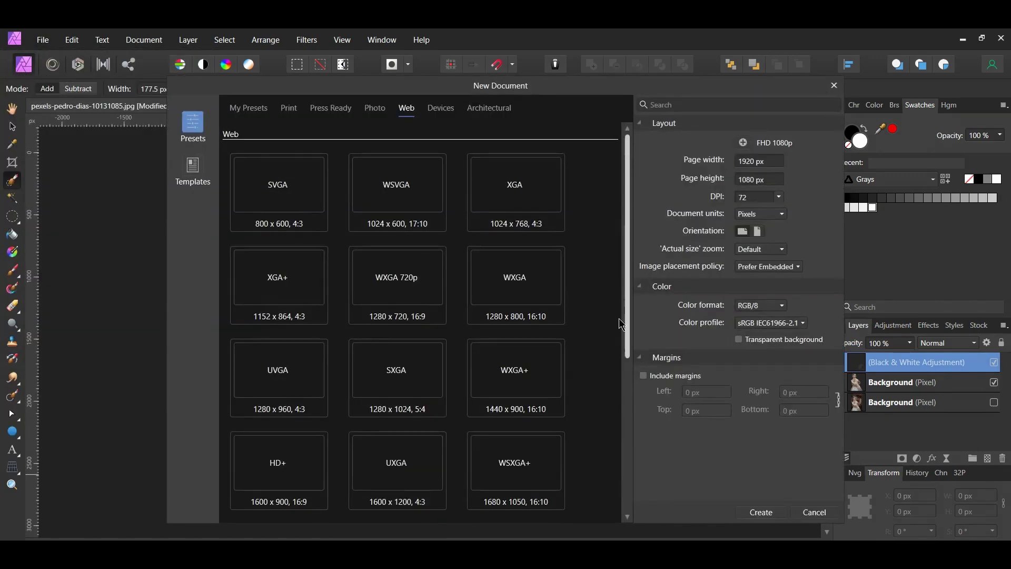
{"action": "left_click", "coordinate": [770, 162]}
{"action": "type", "text": "2"}
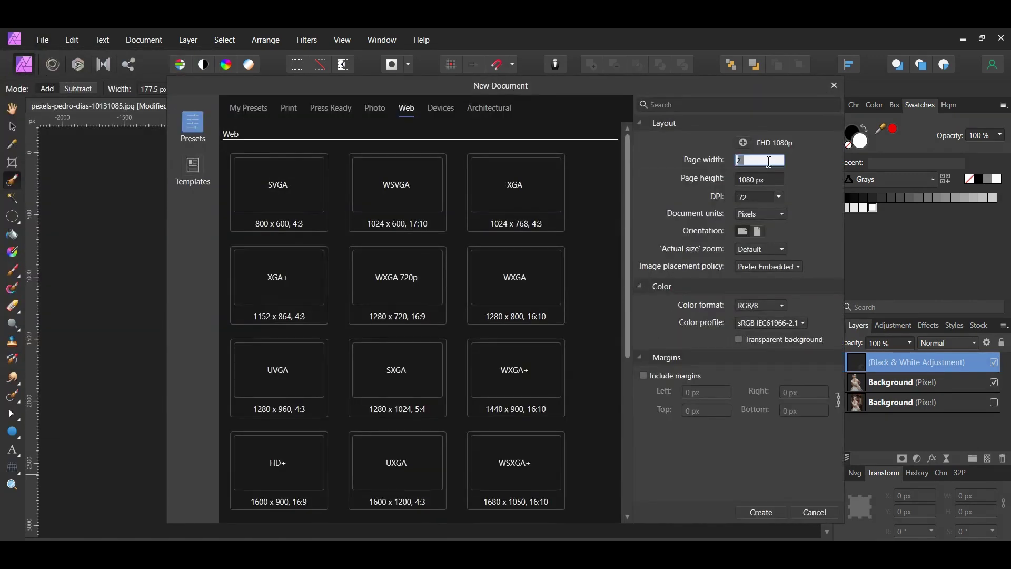
{"action": "type", "text": "000"}
{"action": "key", "text": "Tab"}
{"action": "type", "text": "2000"}
{"action": "key", "text": "Tab"}
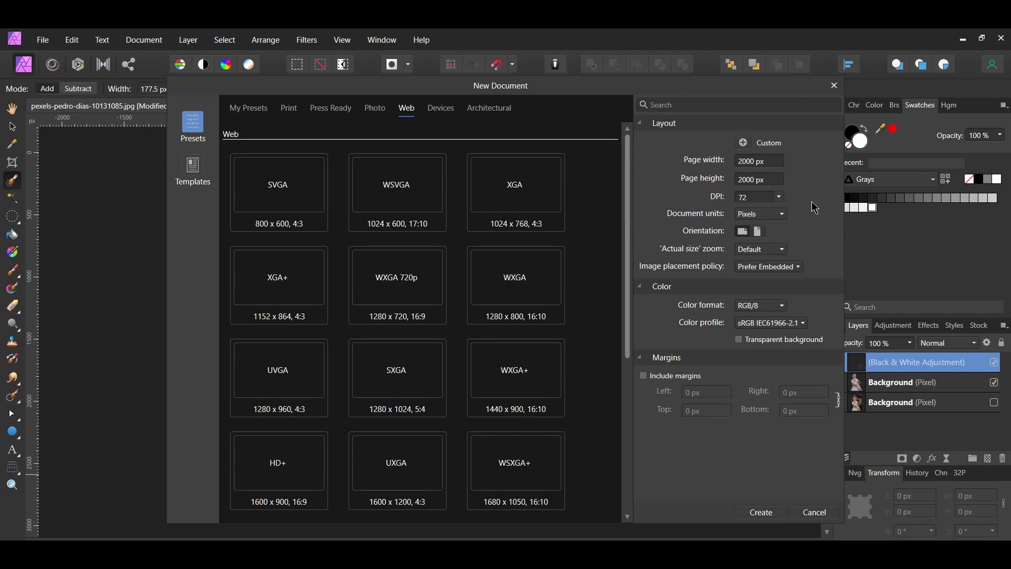
{"action": "left_click", "coordinate": [760, 514]}
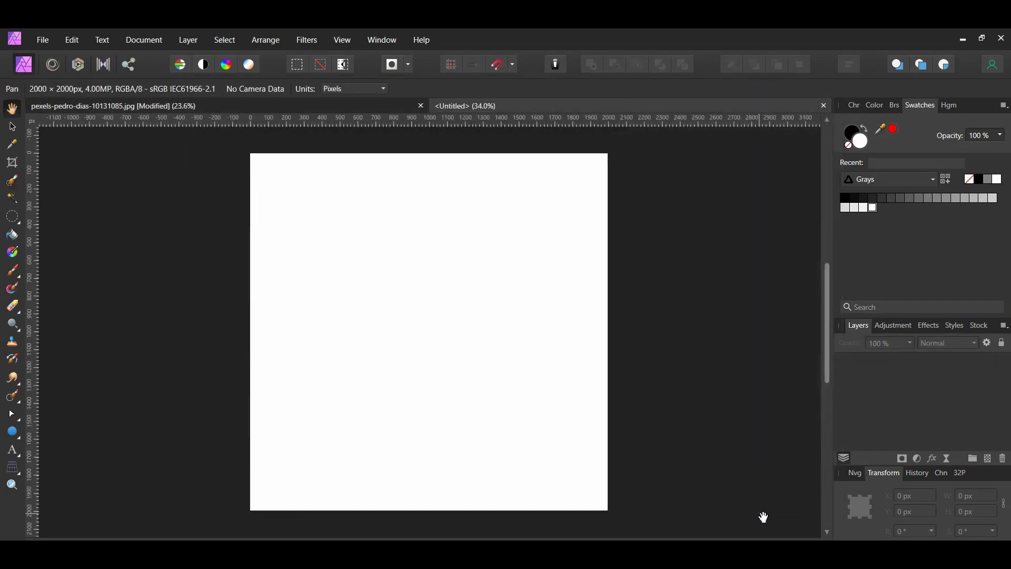
- Add a pixel layer to the new document and fill it with white
{"action": "left_click", "coordinate": [987, 459]}
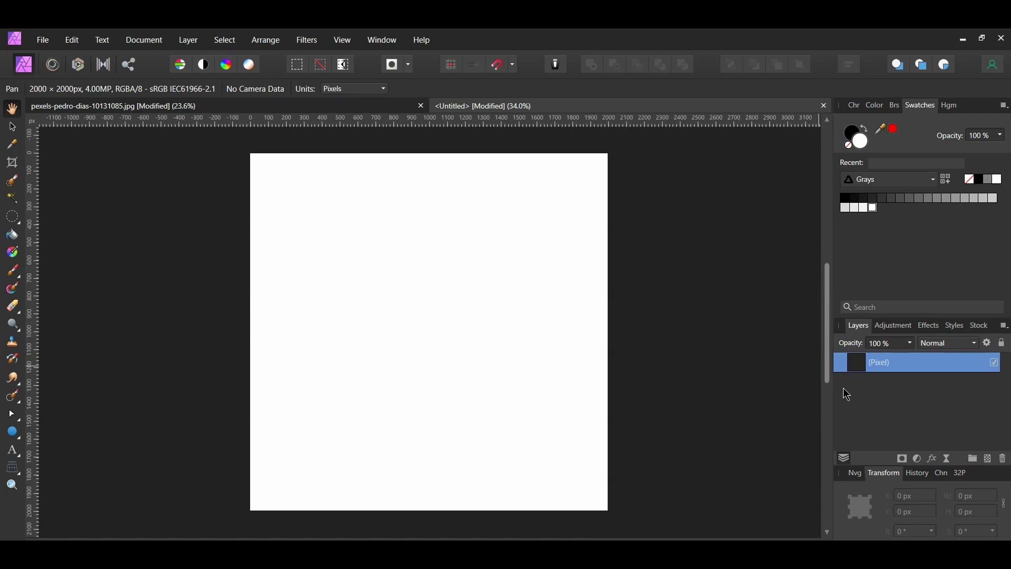
{"action": "left_click", "coordinate": [73, 41]}
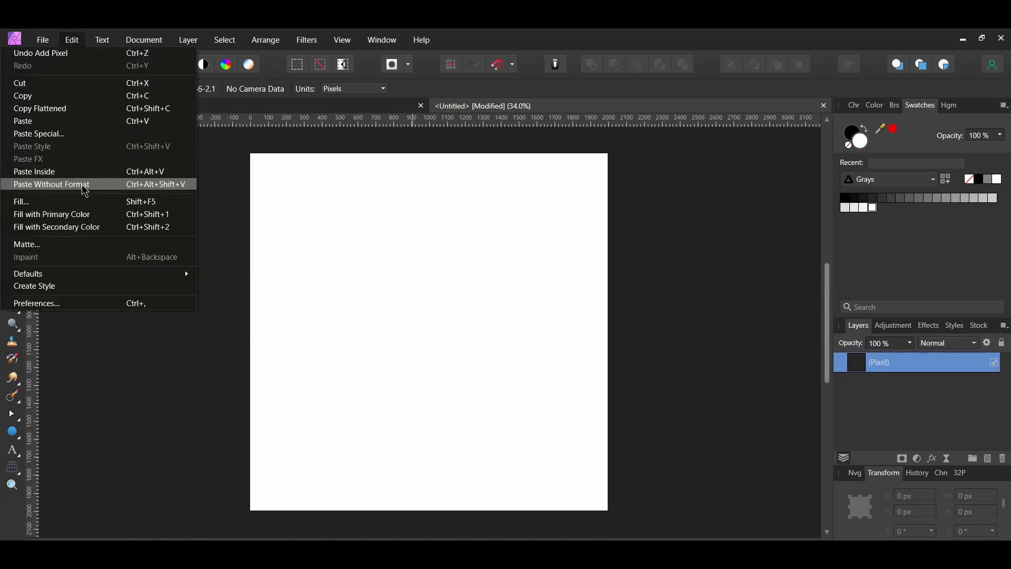
{"action": "left_click", "coordinate": [90, 214]}
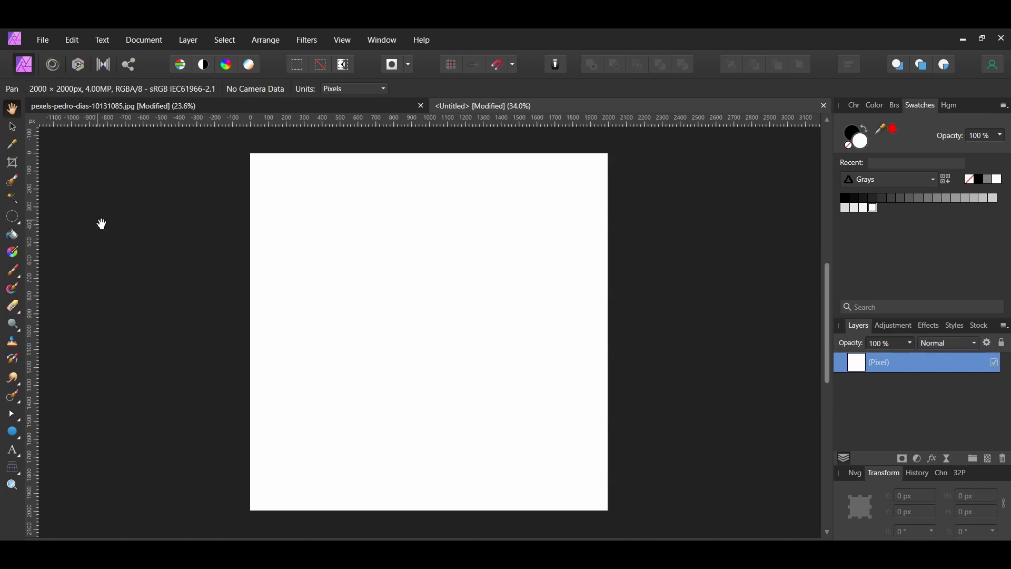
- Show the document grid and check its mode and line settings in the Grid and Axis Manager
{"action": "left_click", "coordinate": [342, 40]}
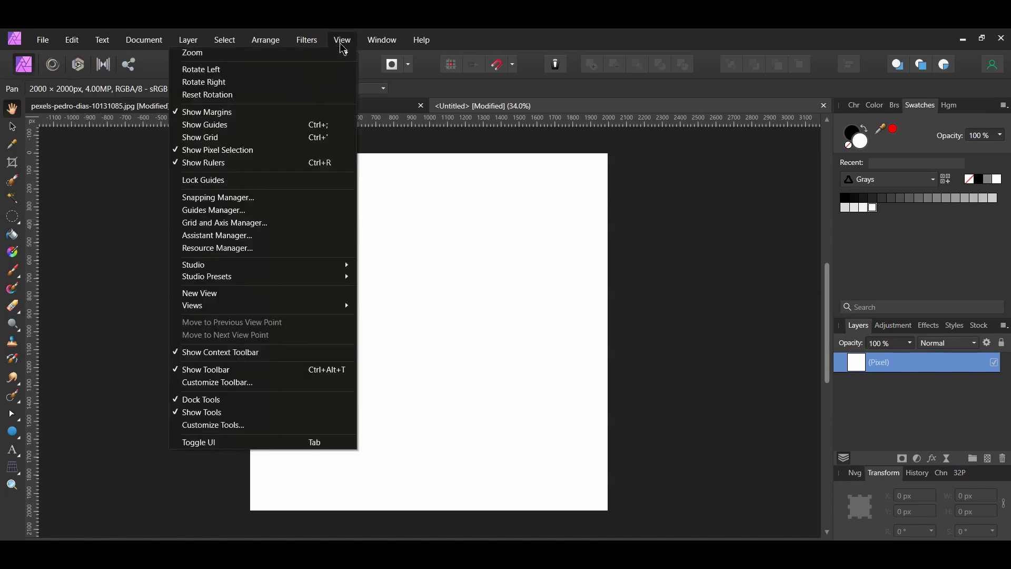
{"action": "left_click", "coordinate": [263, 139]}
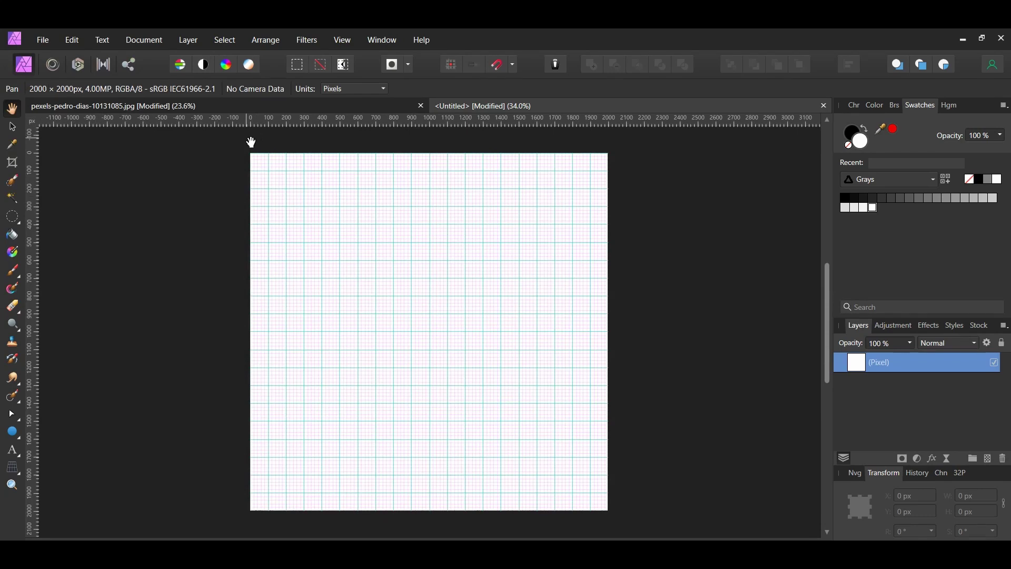
{"action": "left_click", "coordinate": [343, 41]}
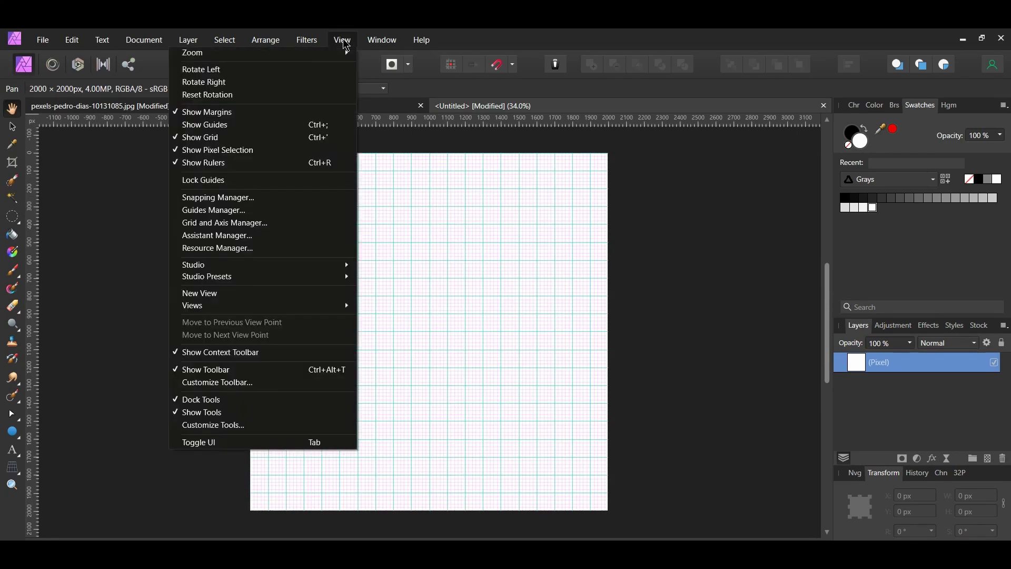
{"action": "left_click", "coordinate": [321, 223]}
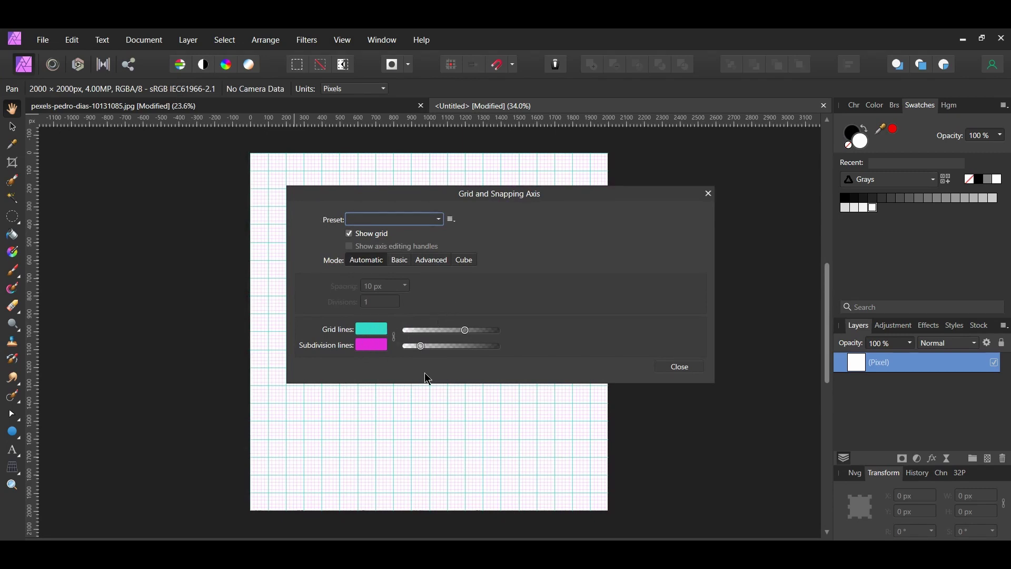
{"action": "left_click", "coordinate": [680, 368]}
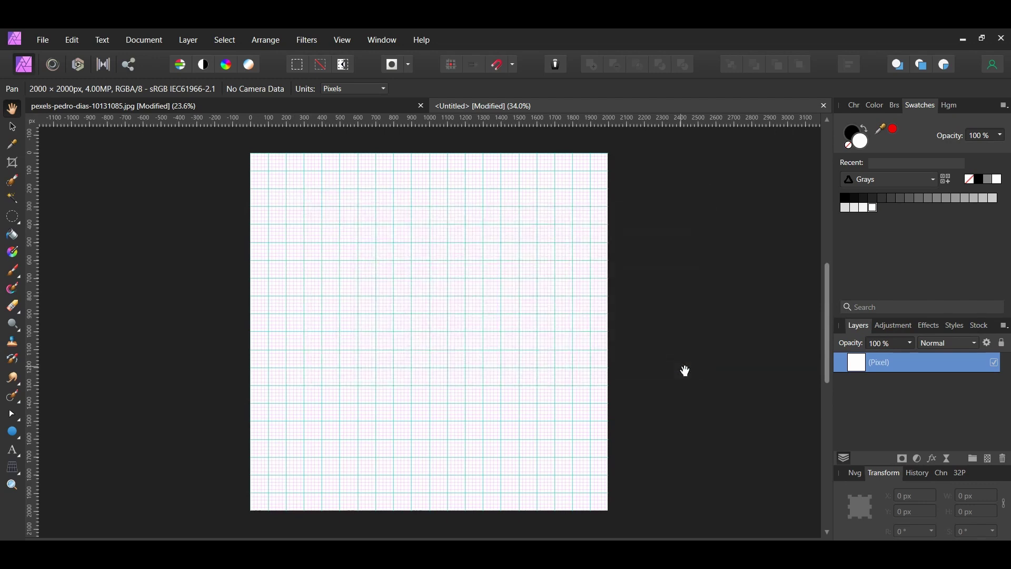
- Draw a straight horizontal Pen tool line at Y 200 px across the full page width, with nodes every 200 px from 0 to 2000 px
{"action": "key", "text": "p"}
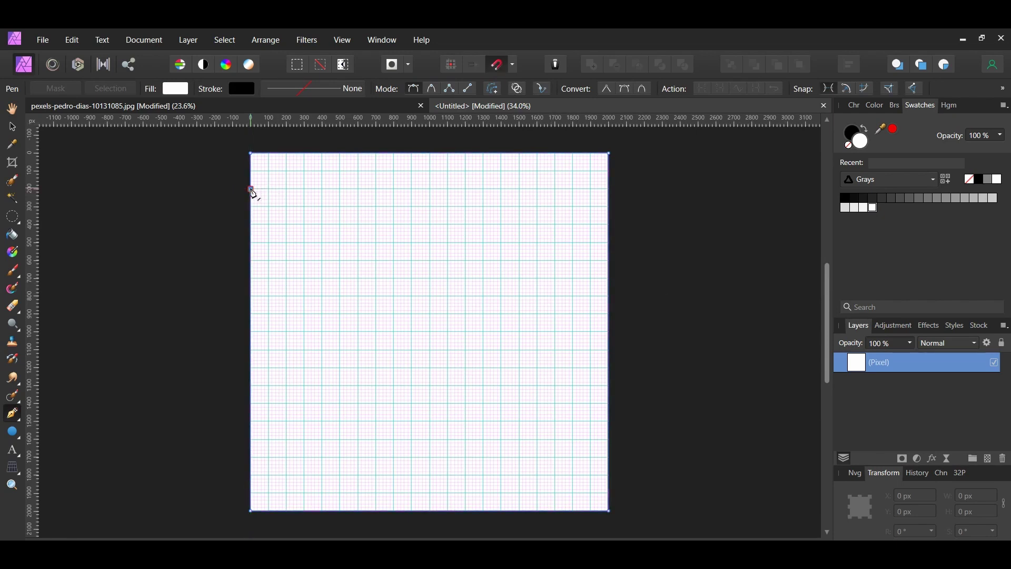
{"action": "left_click", "coordinate": [251, 189]}
{"action": "scroll", "coordinate": [350, 217], "scroll_direction": "up", "scroll_amount": 1}
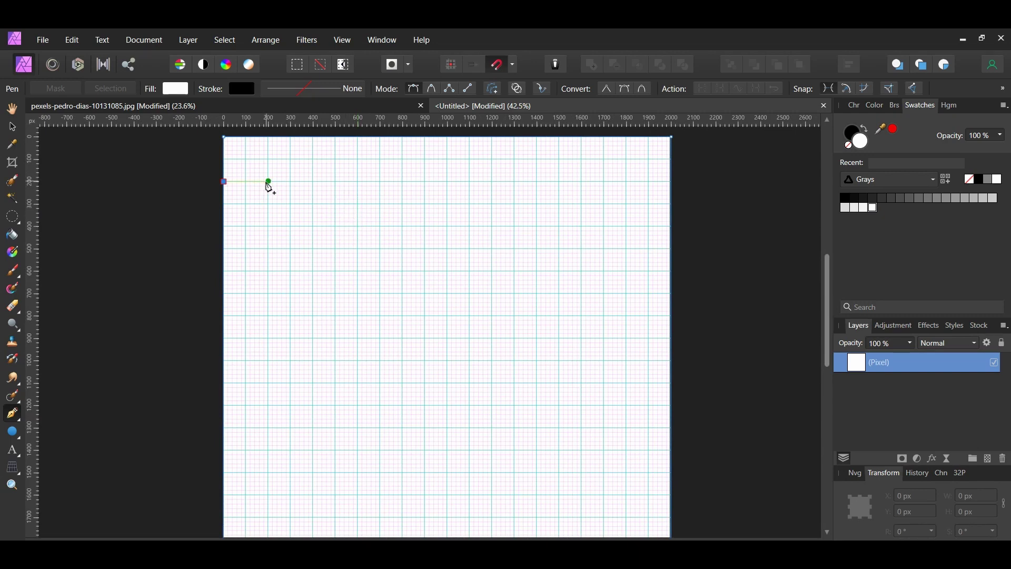
{"action": "left_click", "coordinate": [269, 181]}
{"action": "left_click", "coordinate": [314, 181]}
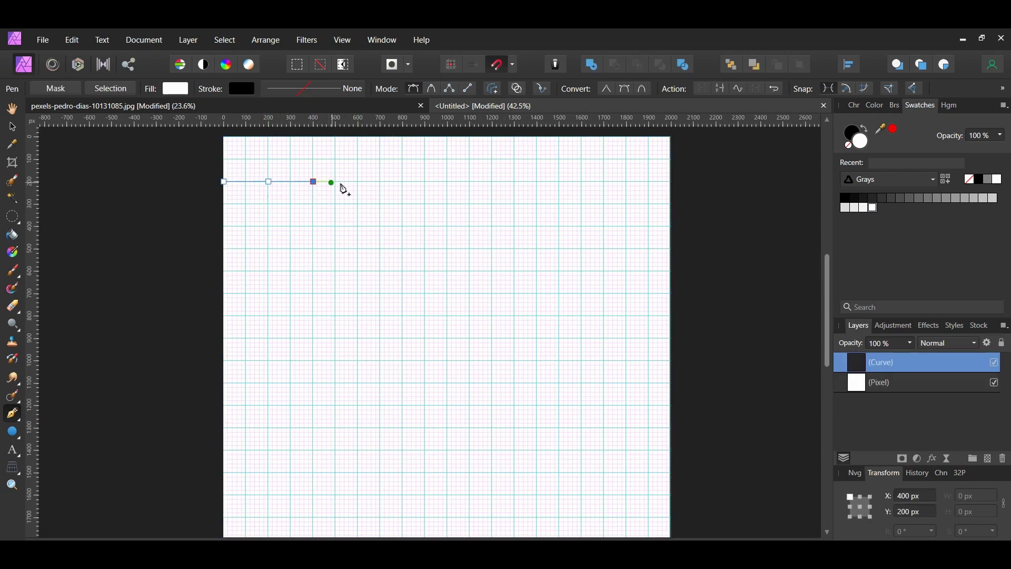
{"action": "left_click", "coordinate": [359, 181]}
{"action": "left_click", "coordinate": [404, 182]}
{"action": "left_click", "coordinate": [448, 181]}
{"action": "left_click", "coordinate": [493, 182]}
{"action": "left_click", "coordinate": [537, 181]}
{"action": "left_click", "coordinate": [583, 181]}
{"action": "left_click", "coordinate": [627, 181]}
{"action": "left_click", "coordinate": [672, 181]}
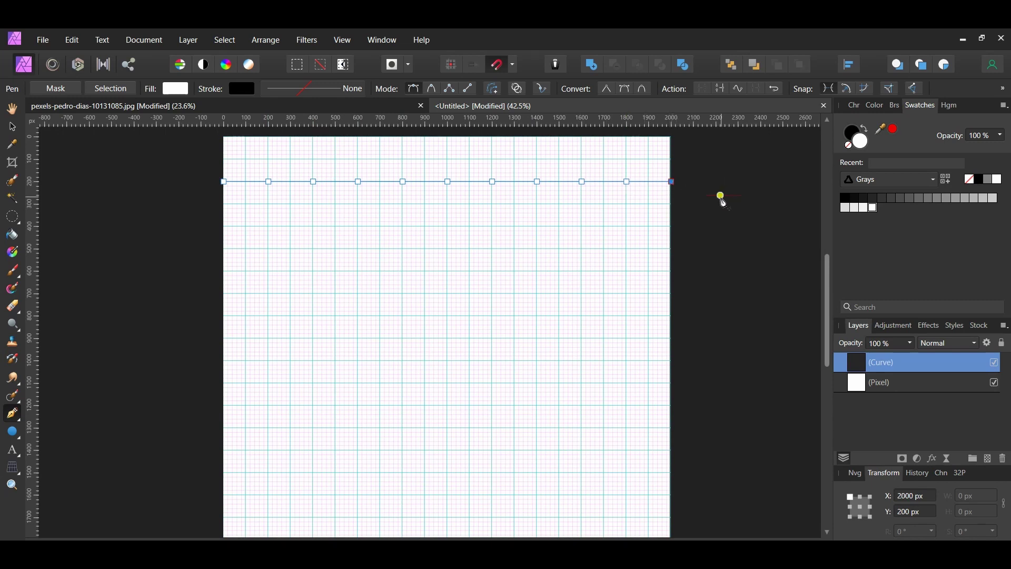
{"action": "key", "text": "Escape"}
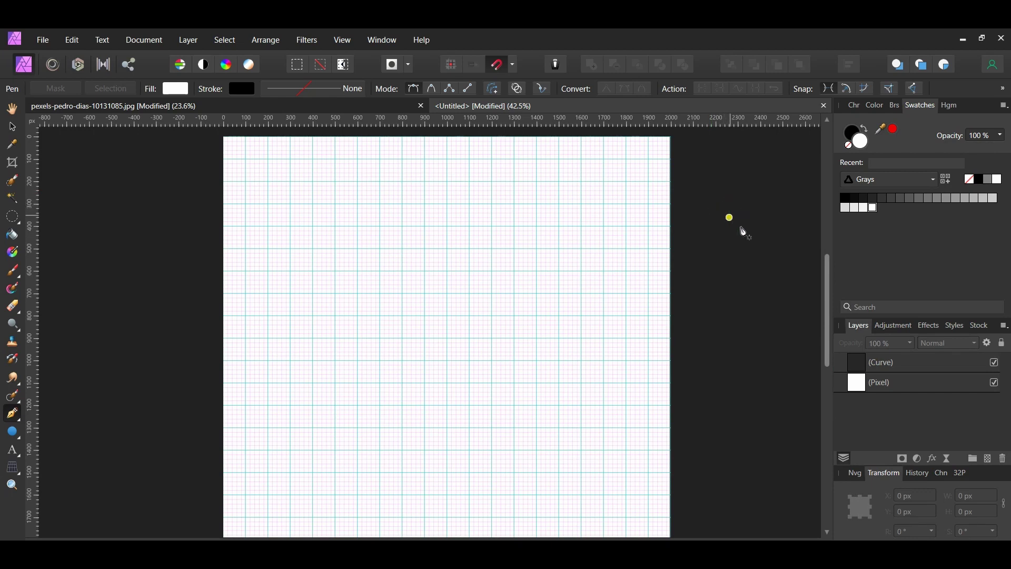
- Give the horizontal curve a 0.5 pt black stroke and no fill
{"action": "left_click", "coordinate": [850, 148]}
{"action": "left_click", "coordinate": [881, 368]}
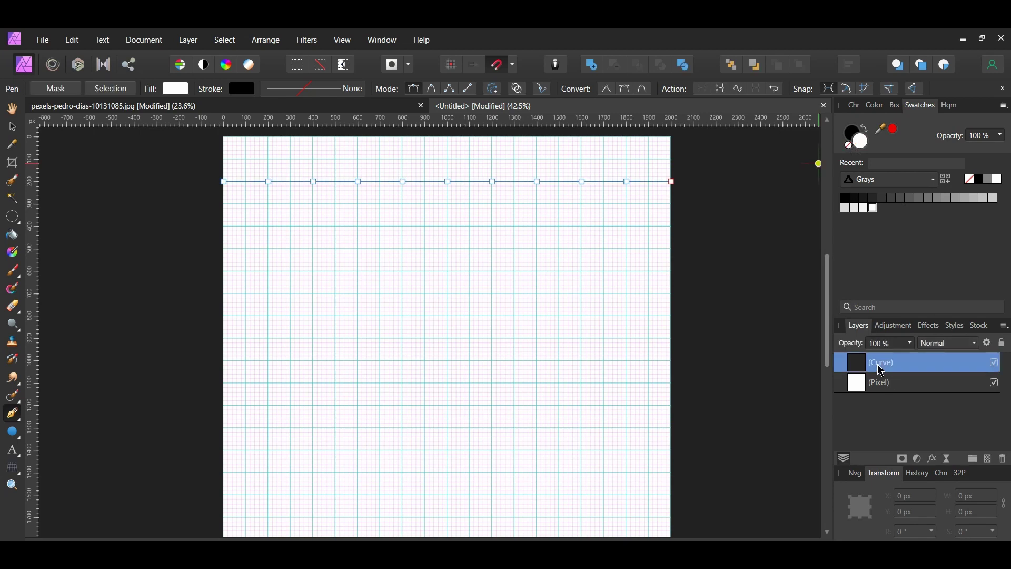
{"action": "left_click", "coordinate": [332, 89]}
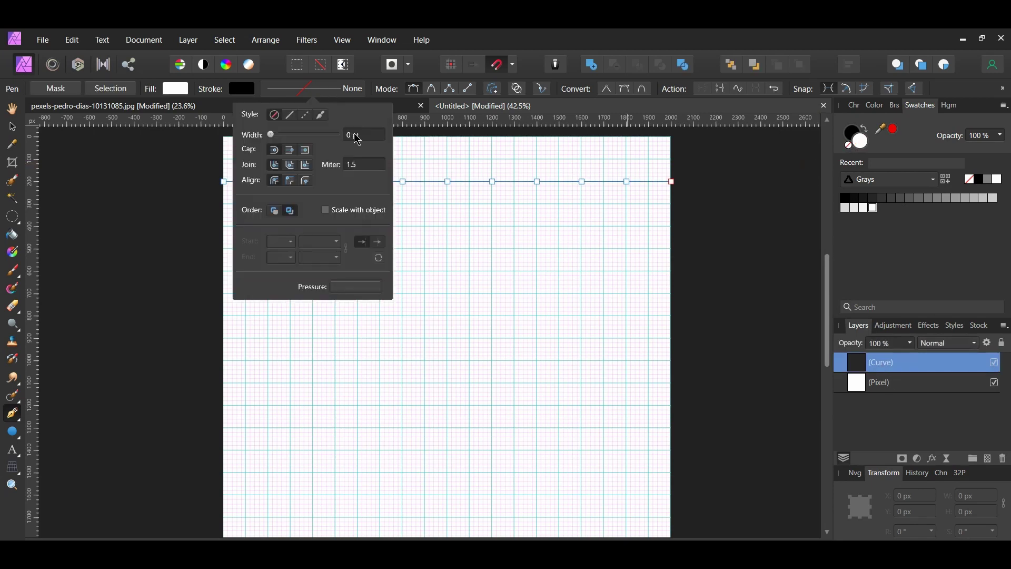
{"action": "scroll", "coordinate": [357, 139], "scroll_direction": "up", "scroll_amount": 1}
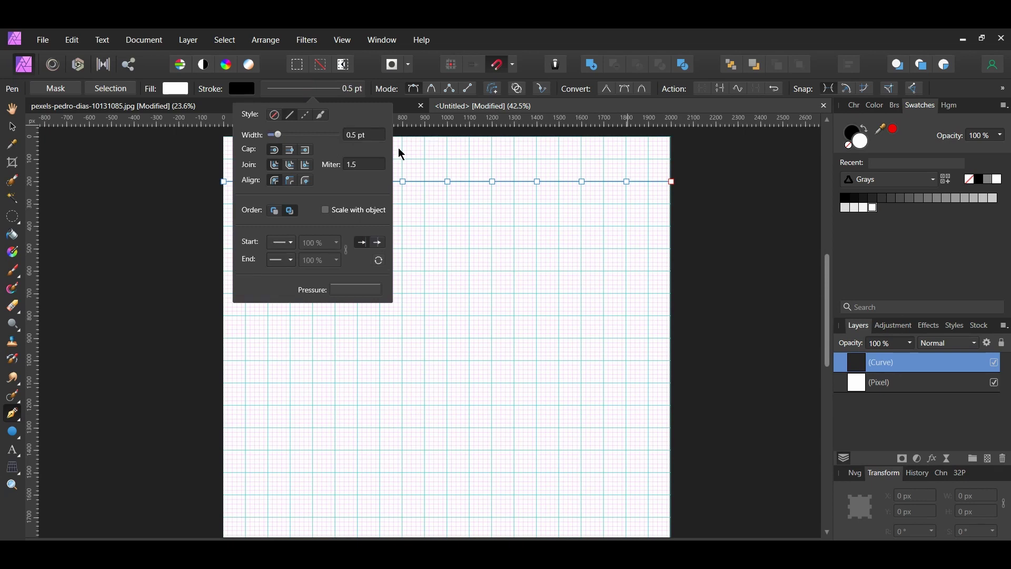
{"action": "left_click", "coordinate": [748, 399]}
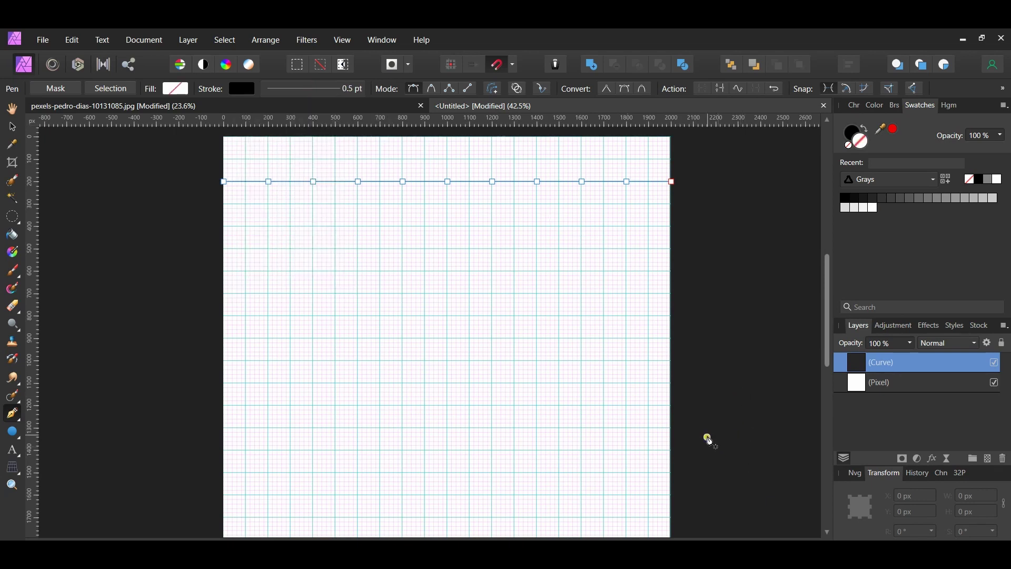
- Convert the nine inner nodes of the horizontal curve to smooth with the Node tool, leaving both end nodes sharp
{"action": "key", "text": "p"}
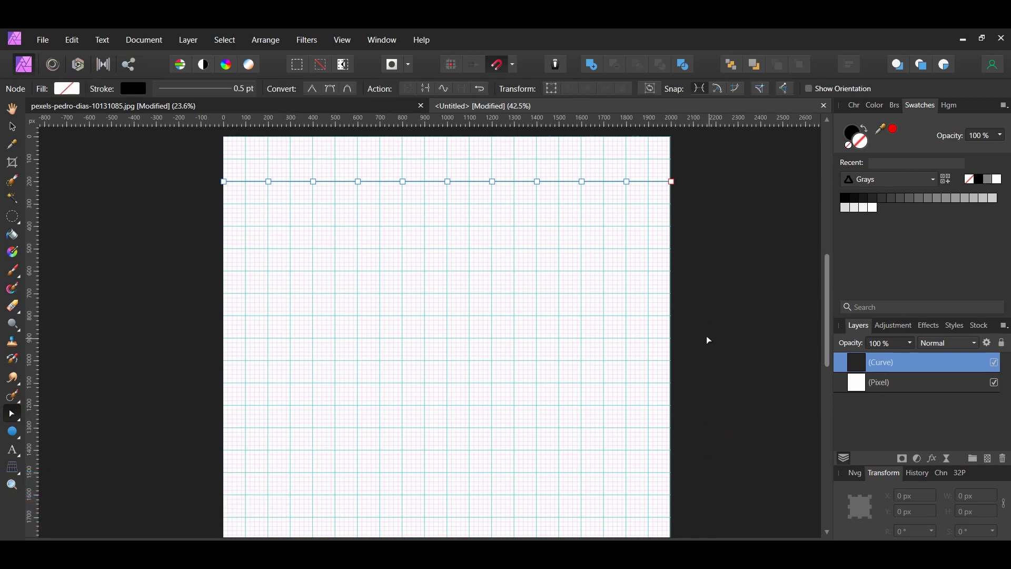
{"action": "scroll", "coordinate": [709, 337], "scroll_direction": "up", "scroll_amount": 1}
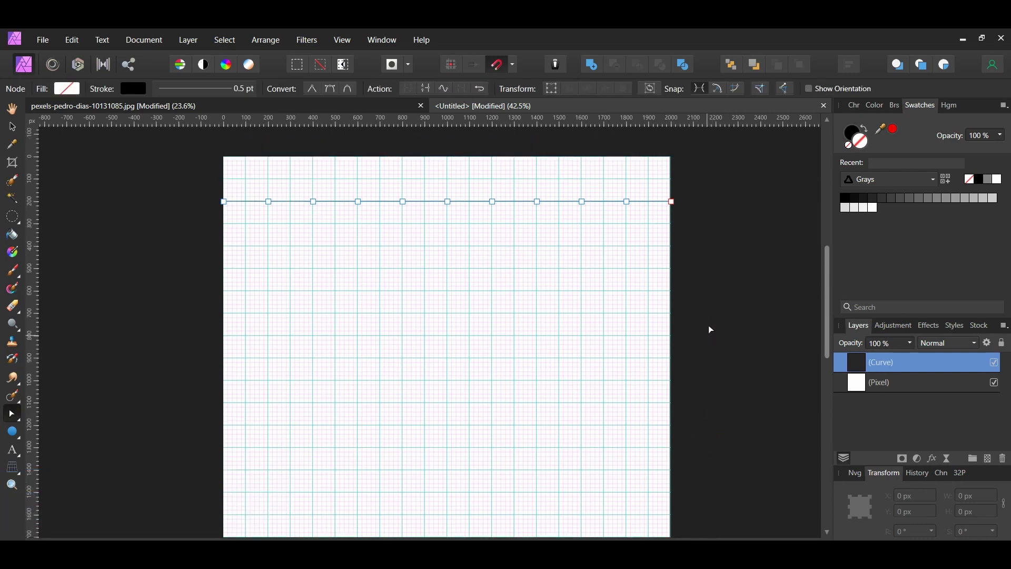
{"action": "left_click_drag", "start_coordinate": [260, 143], "coordinate": [634, 228]}
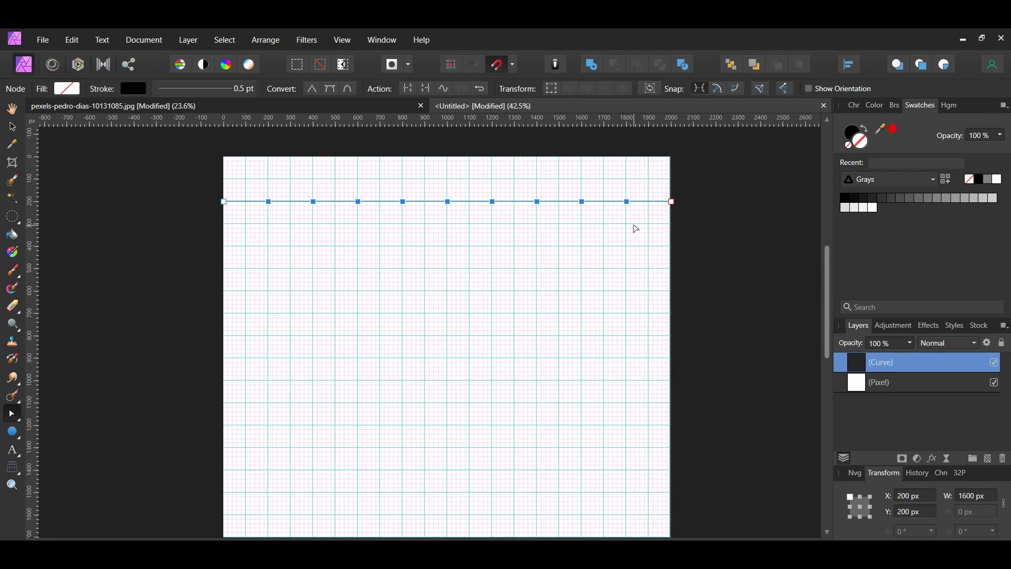
{"action": "left_click", "coordinate": [331, 92]}
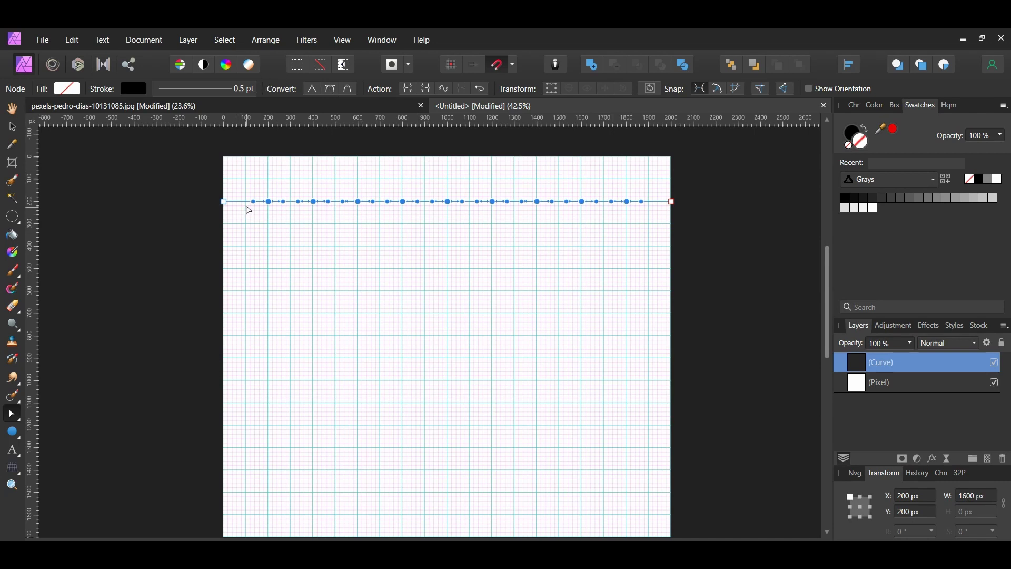
- Bend the ten segments of the line alternately up and down to form a continuous wave about 128 px high
{"action": "key", "text": "ctrl+a"}
{"action": "scroll", "coordinate": [247, 207], "scroll_direction": "up", "scroll_amount": 1}
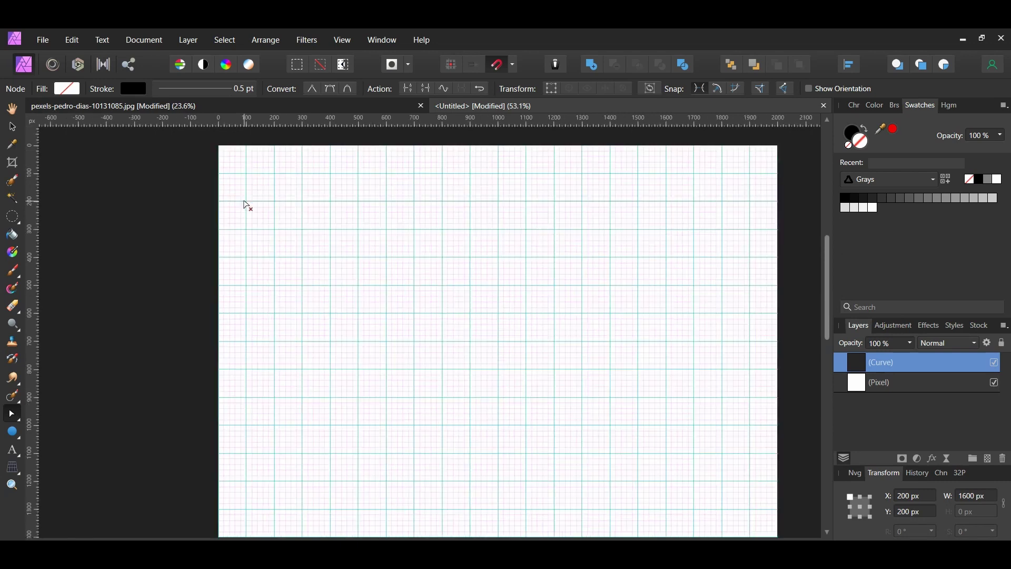
{"action": "left_click_drag", "start_coordinate": [246, 202], "coordinate": [246, 190]}
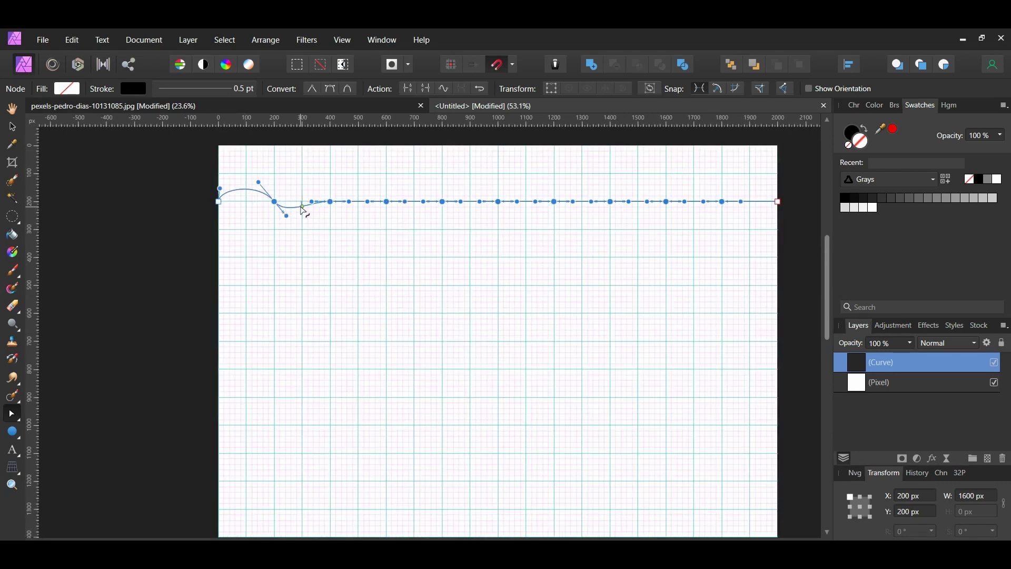
{"action": "left_click_drag", "start_coordinate": [304, 210], "coordinate": [311, 219]}
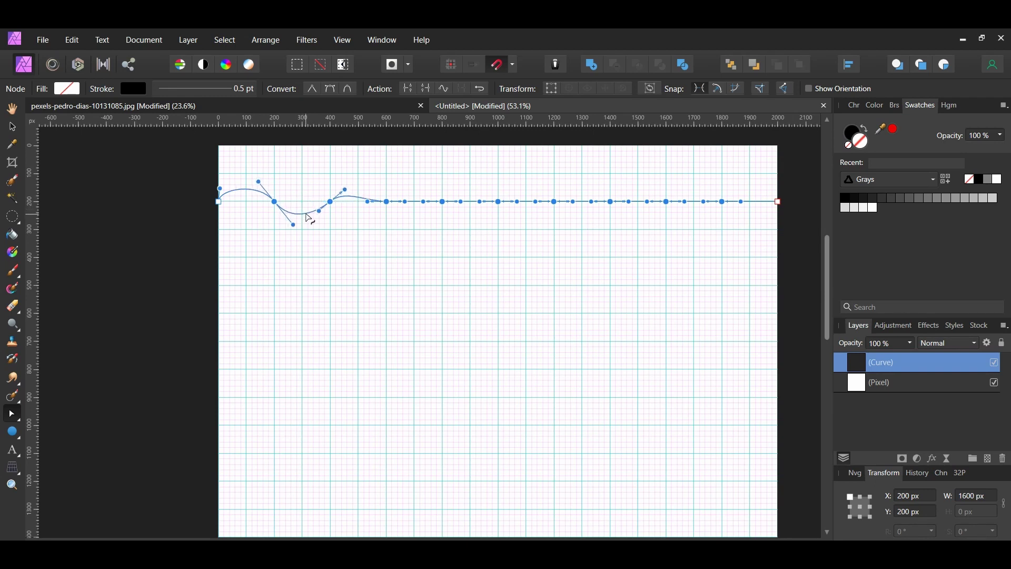
{"action": "left_click_drag", "start_coordinate": [369, 202], "coordinate": [430, 224]}
{"action": "left_click_drag", "start_coordinate": [487, 200], "coordinate": [762, 216]}
{"action": "scroll", "coordinate": [749, 214], "scroll_direction": "up", "scroll_amount": 1}
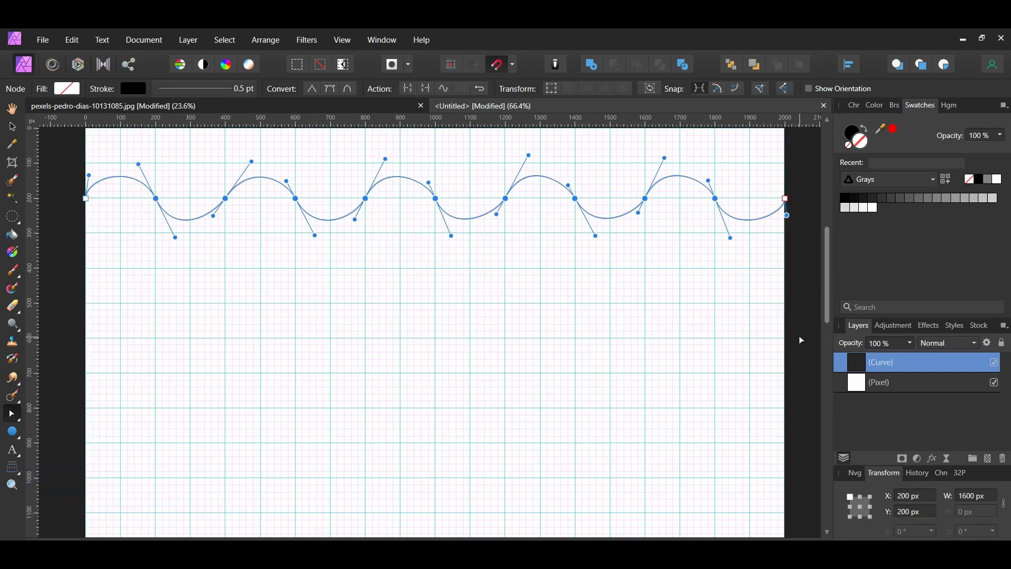
- Copy the wave about 6 px straight down and repeat the offset duplication until the waves extend past the page's lower edge
{"action": "key", "text": "v"}
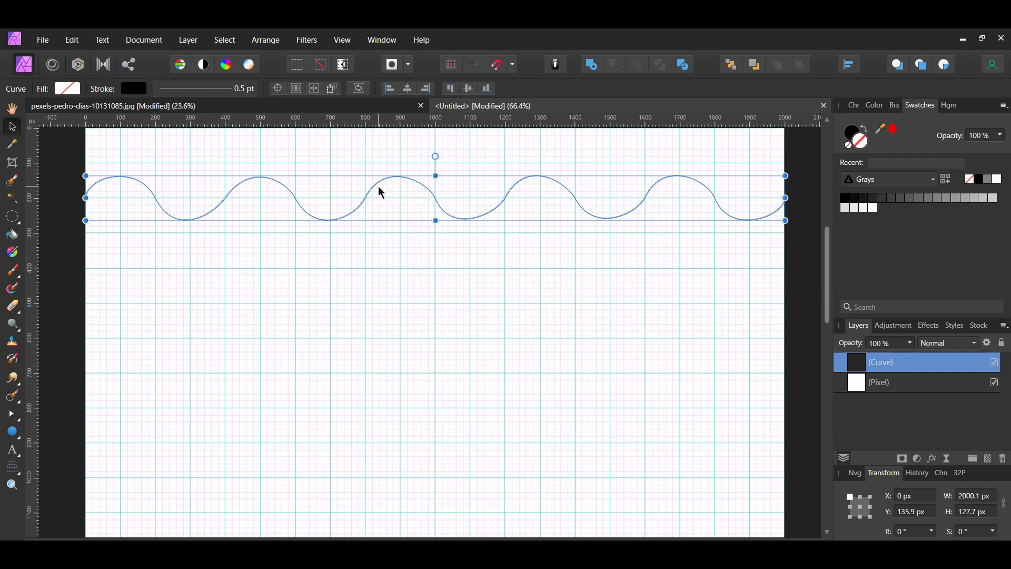
{"action": "left_click_drag", "start_coordinate": [383, 187], "coordinate": [383, 188]}
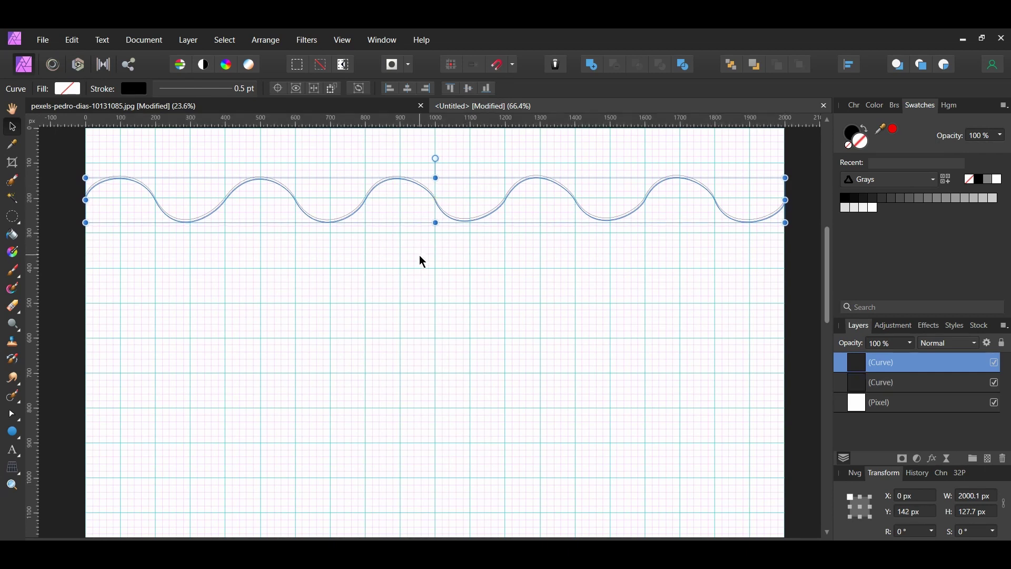
{"action": "key", "text": "ctrl+j"}
{"action": "key", "text": "ctrl+j"}
{"action": "key", "text": "ctrl+j"}
{"action": "key", "text": "ctrl+j"}
{"action": "key", "text": "ctrl+j"}
{"action": "key", "text": "ctrl+j"}
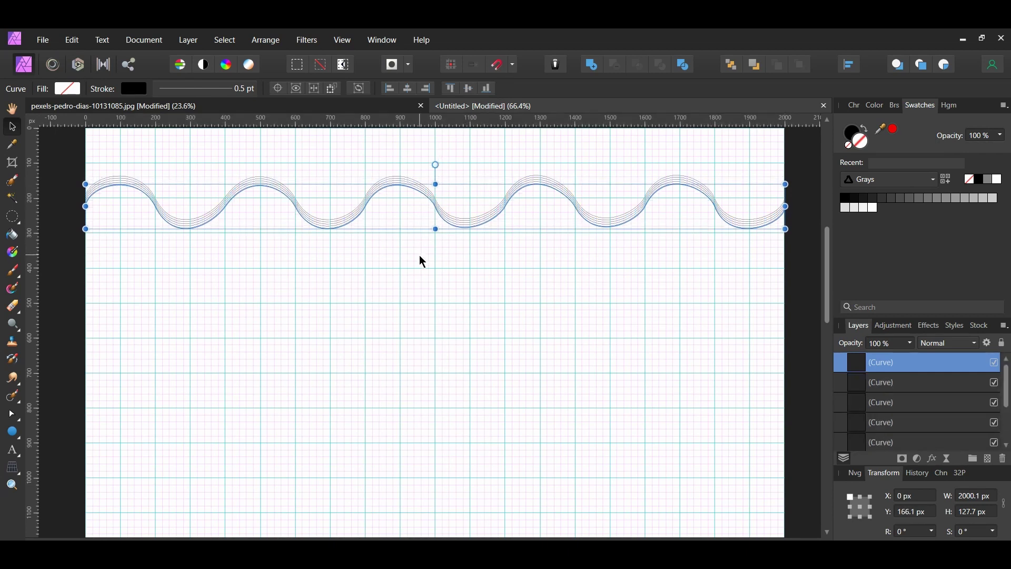
{"action": "key", "text": "ctrl+j"}
{"action": "key", "text": "ctrl+j"}
{"action": "key", "text": "ctrl+j"}
{"action": "key", "text": "ctrl+j"}
{"action": "key", "text": "ctrl+j"}
{"action": "key", "text": "ctrl+j"}
{"action": "key", "text": "ctrl+j"}
{"action": "key", "text": "ctrl+j"}
{"action": "key", "text": "ctrl+j"}
{"action": "key", "text": "ctrl+j"}
{"action": "key", "text": "ctrl+j"}
{"action": "key", "text": "ctrl+j"}
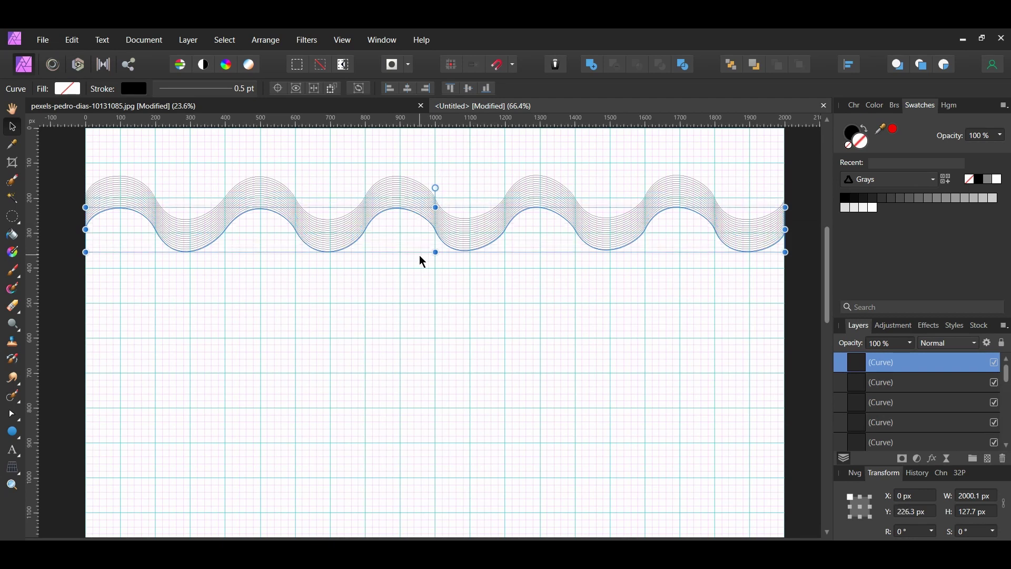
{"action": "key", "text": "ctrl+j"}
{"action": "key", "text": "ctrl+j"}
{"action": "key", "text": "ctrl+j"}
{"action": "key", "text": "ctrl+j"}
{"action": "key", "text": "ctrl+j"}
{"action": "key", "text": "ctrl+j"}
{"action": "key", "text": "ctrl+j"}
{"action": "key", "text": "ctrl+j"}
{"action": "key", "text": "ctrl+j"}
{"action": "key", "text": "ctrl+j"}
{"action": "key", "text": "ctrl+j"}
{"action": "key", "text": "ctrl+j"}
{"action": "key", "text": "ctrl+j"}
{"action": "key", "text": "ctrl+j"}
{"action": "key", "text": "ctrl+j"}
{"action": "key", "text": "shift+Down"}
{"action": "key", "text": "shift+Down"}
{"action": "key", "text": "shift+Down"}
{"action": "key", "text": "shift+Down"}
{"action": "key", "text": "shift+Down"}
{"action": "key", "text": "shift+Down"}
{"action": "key", "text": "shift+Down"}
{"action": "key", "text": "shift+Down"}
{"action": "key", "text": "shift+Down"}
{"action": "key", "text": "shift+Down"}
{"action": "key", "text": "shift+Down"}
{"action": "key", "text": "shift+Down"}
{"action": "key", "text": "shift+Down"}
{"action": "key", "text": "shift+Down"}
{"action": "key", "text": "shift+Down"}
{"action": "key", "text": "shift+Down"}
{"action": "key", "text": "shift+Down"}
{"action": "key", "text": "shift+Down"}
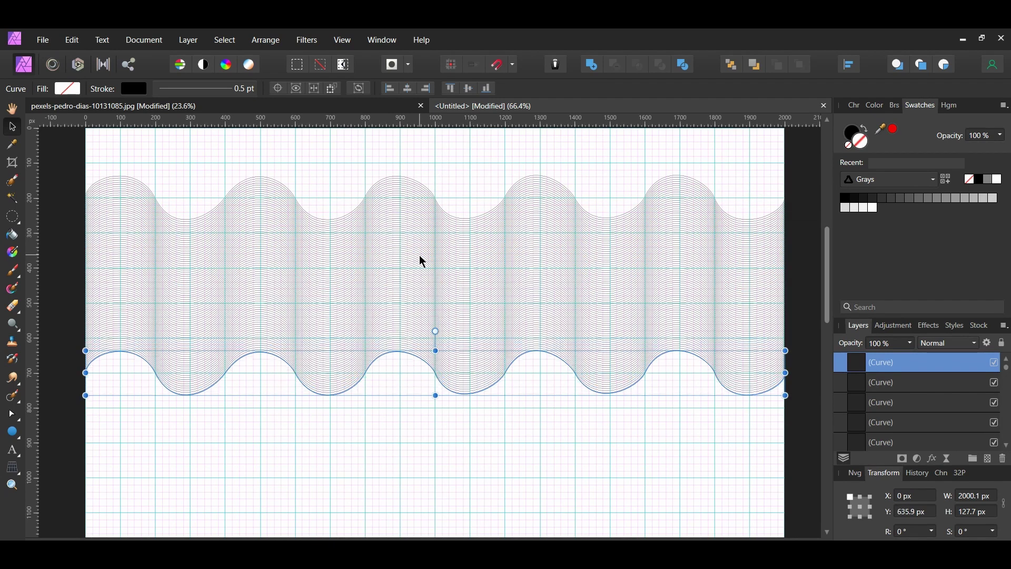
{"action": "scroll", "coordinate": [701, 452], "scroll_direction": "down", "scroll_amount": 3}
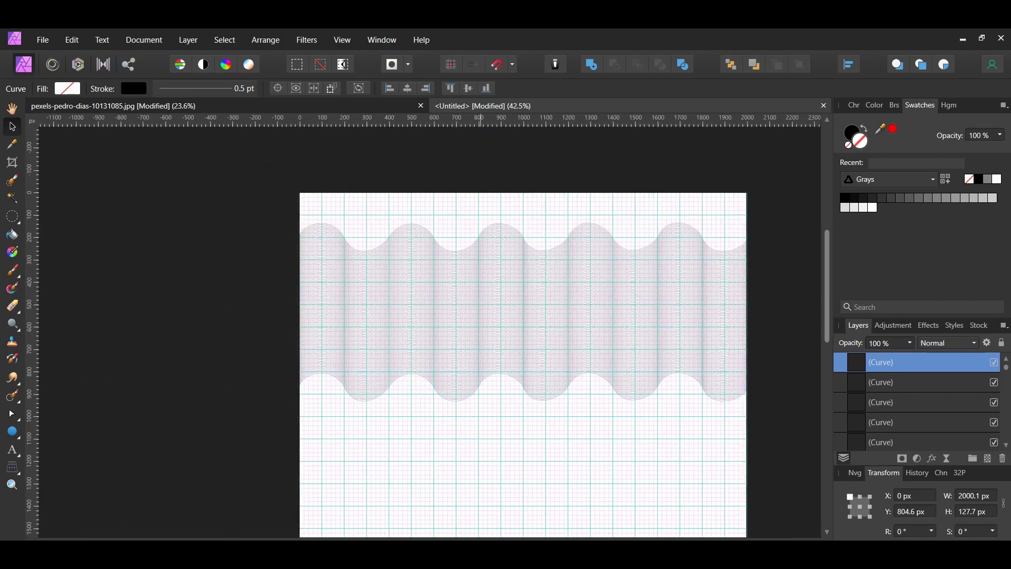
{"action": "key", "text": "shift+Down"}
{"action": "key", "text": "shift+Down"}
{"action": "key", "text": "shift+Down"}
{"action": "key", "text": "shift+Down"}
{"action": "key", "text": "shift+Down"}
{"action": "key", "text": "shift+Down"}
{"action": "key", "text": "shift+Down"}
{"action": "key", "text": "shift+Down"}
{"action": "key", "text": "shift+Down"}
{"action": "key", "text": "shift+Down"}
{"action": "key", "text": "shift+Down"}
{"action": "key", "text": "shift+Down"}
{"action": "key", "text": "shift+Down"}
{"action": "key", "text": "shift+Down"}
{"action": "key", "text": "shift+Down"}
{"action": "key", "text": "shift+Down"}
{"action": "key", "text": "shift+Down"}
{"action": "key", "text": "shift+Down"}
{"action": "key", "text": "shift+Down"}
{"action": "key", "text": "shift+Down"}
{"action": "key", "text": "shift+Down"}
{"action": "key", "text": "shift+Down"}
{"action": "key", "text": "shift+Down"}
{"action": "key", "text": "shift+Down"}
{"action": "key", "text": "shift+Down"}
{"action": "key", "text": "shift+Down"}
{"action": "key", "text": "shift+Down"}
{"action": "key", "text": "shift+Down"}
{"action": "key", "text": "shift+Down"}
{"action": "key", "text": "shift+Down"}
{"action": "key", "text": "shift+Down"}
{"action": "key", "text": "shift+Down"}
{"action": "key", "text": "shift+Down"}
{"action": "key", "text": "shift+Down"}
{"action": "key", "text": "shift+Down"}
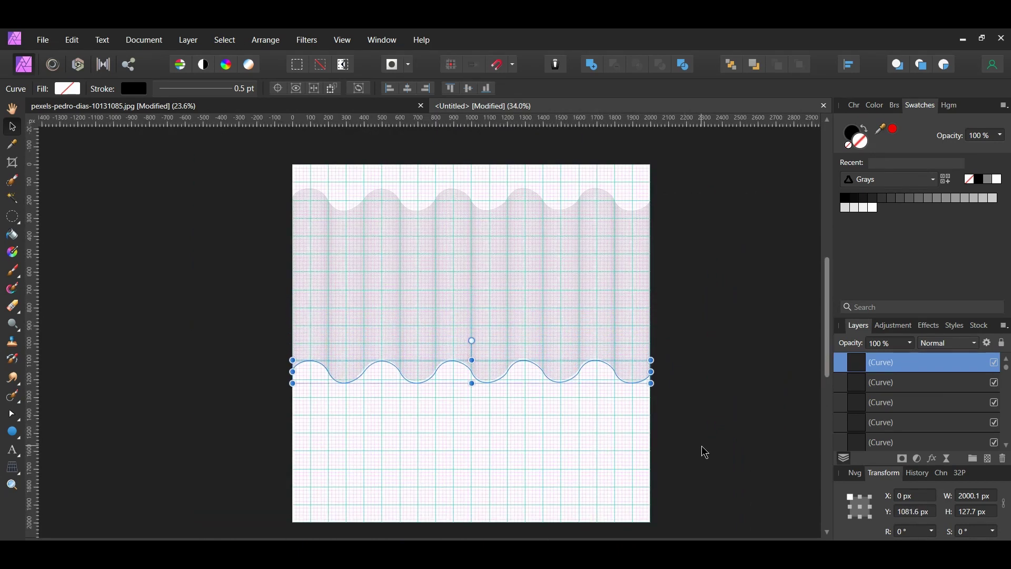
{"action": "key", "text": "shift+Down"}
{"action": "key", "text": "shift+Down"}
{"action": "key", "text": "shift+Down"}
{"action": "key", "text": "shift+Down"}
{"action": "key", "text": "shift+Down"}
{"action": "key", "text": "shift+Down"}
{"action": "key", "text": "shift+Down"}
{"action": "key", "text": "shift+Down"}
{"action": "key", "text": "shift+Down"}
{"action": "key", "text": "shift+Down"}
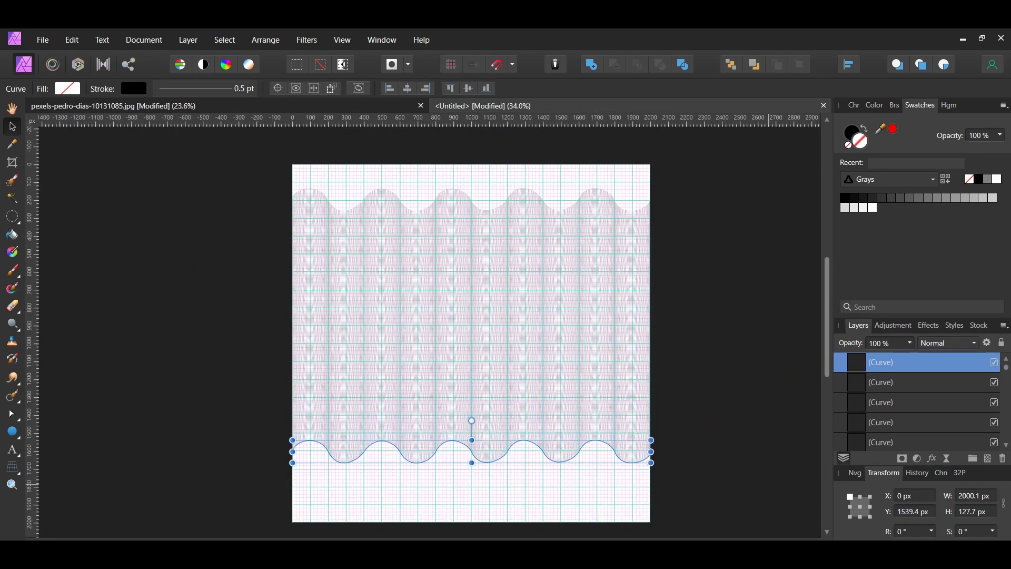
- Select all the wave curves and nudge them up to about Y -559 px so the pattern covers the whole page
{"action": "scroll", "coordinate": [686, 418], "scroll_direction": "down", "scroll_amount": 4}
{"action": "left_click_drag", "start_coordinate": [706, 504], "coordinate": [498, 234]}
{"action": "scroll", "coordinate": [571, 433], "scroll_direction": "up", "scroll_amount": 1}
{"action": "key", "text": "shift+Up"}
{"action": "key", "text": "shift+Up"}
{"action": "key", "text": "shift+Up"}
{"action": "key", "text": "shift+Up"}
{"action": "key", "text": "shift+Up"}
{"action": "key", "text": "shift+Up"}
{"action": "key", "text": "shift+Up"}
{"action": "key", "text": "shift+Up"}
{"action": "key", "text": "shift+Up"}
{"action": "key", "text": "shift+Up"}
{"action": "key", "text": "shift+Up"}
{"action": "key", "text": "shift+Up"}
{"action": "key", "text": "shift+Up"}
{"action": "key", "text": "shift+Up"}
{"action": "key", "text": "shift+Up"}
{"action": "key", "text": "shift+Up"}
{"action": "key", "text": "shift+Up"}
{"action": "key", "text": "shift+Up"}
{"action": "key", "text": "shift+Up"}
{"action": "key", "text": "shift+Up"}
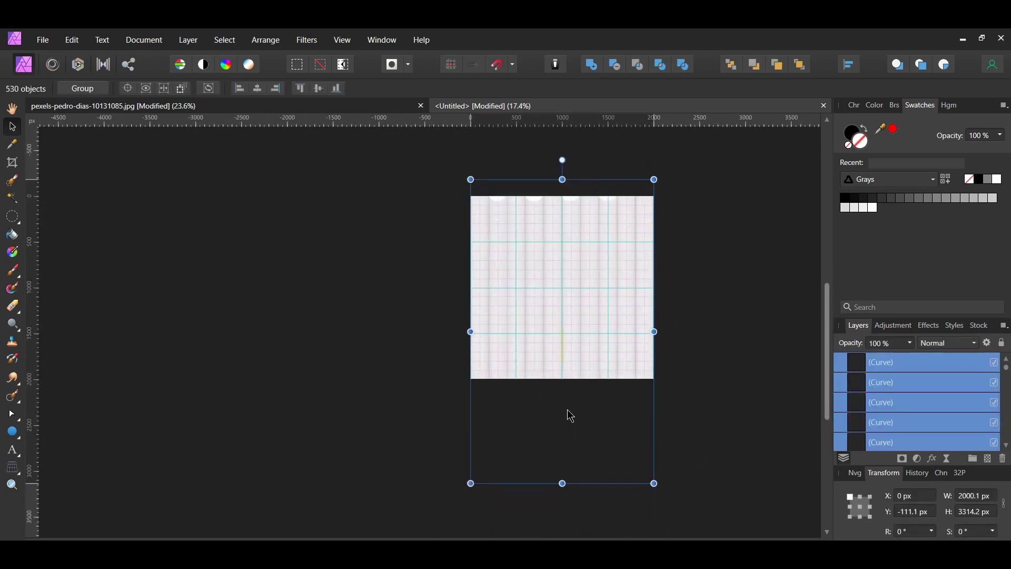
{"action": "key", "text": "shift+Up"}
{"action": "key", "text": "shift+Up"}
{"action": "key", "text": "shift+Up"}
{"action": "key", "text": "shift+Up"}
{"action": "key", "text": "shift+Up"}
{"action": "key", "text": "shift+Up"}
{"action": "key", "text": "shift+Up"}
{"action": "key", "text": "shift+Up"}
{"action": "key", "text": "shift+Up"}
{"action": "key", "text": "shift+Up"}
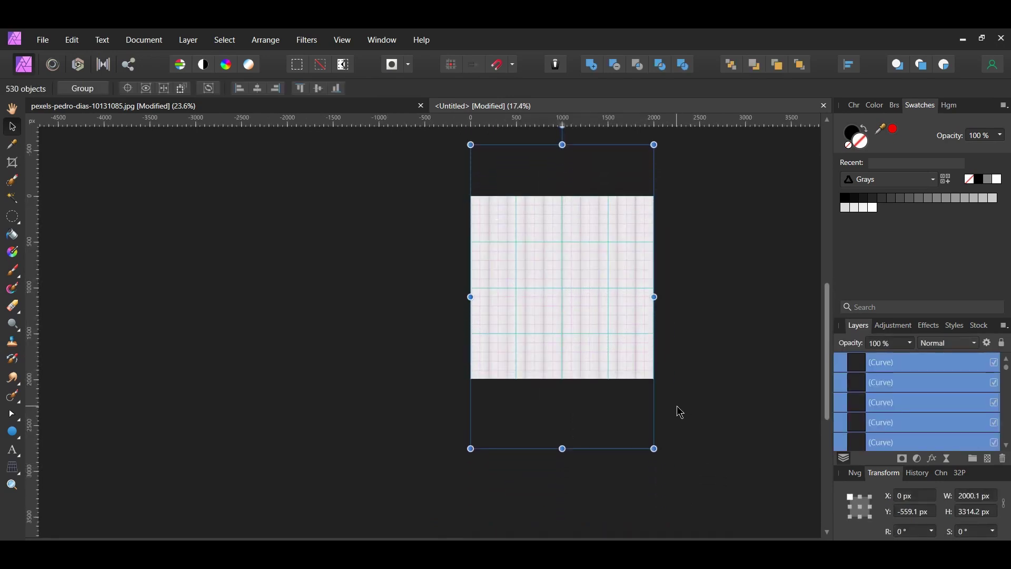
- Hide the document grid and group all the wave curves under the name .5
{"action": "left_click", "coordinate": [343, 41]}
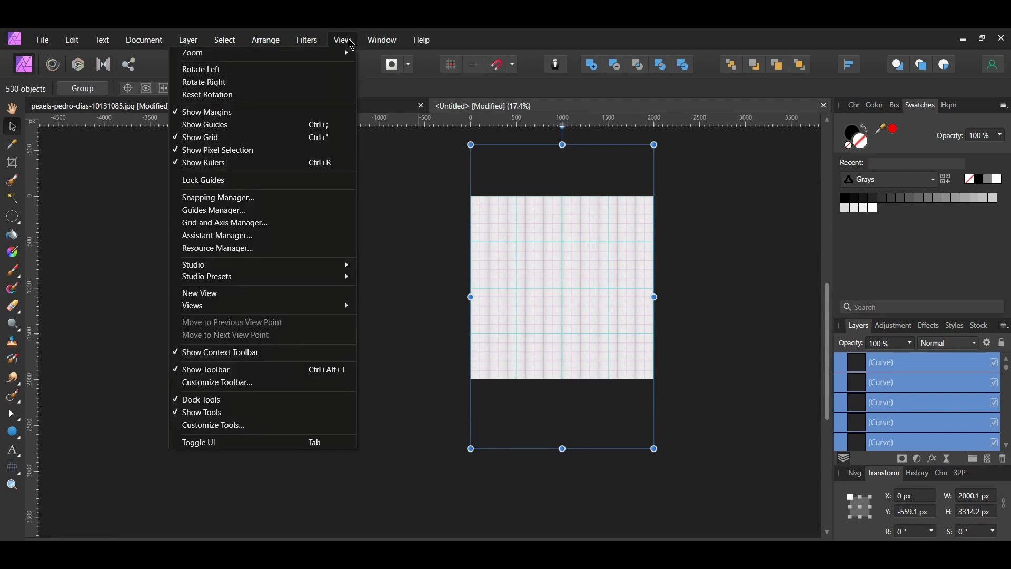
{"action": "left_click", "coordinate": [293, 138]}
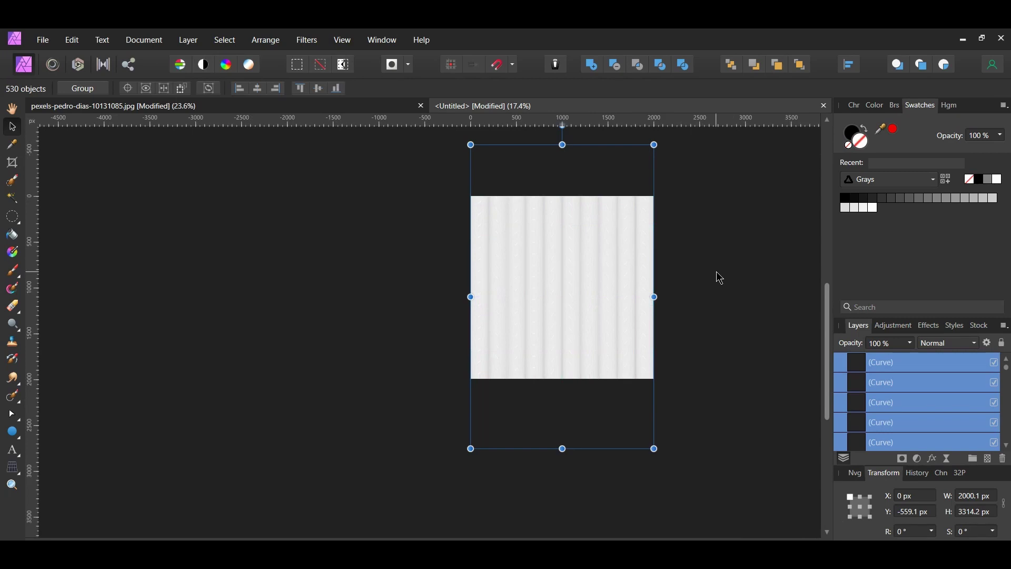
{"action": "key", "text": "ctrl+g"}
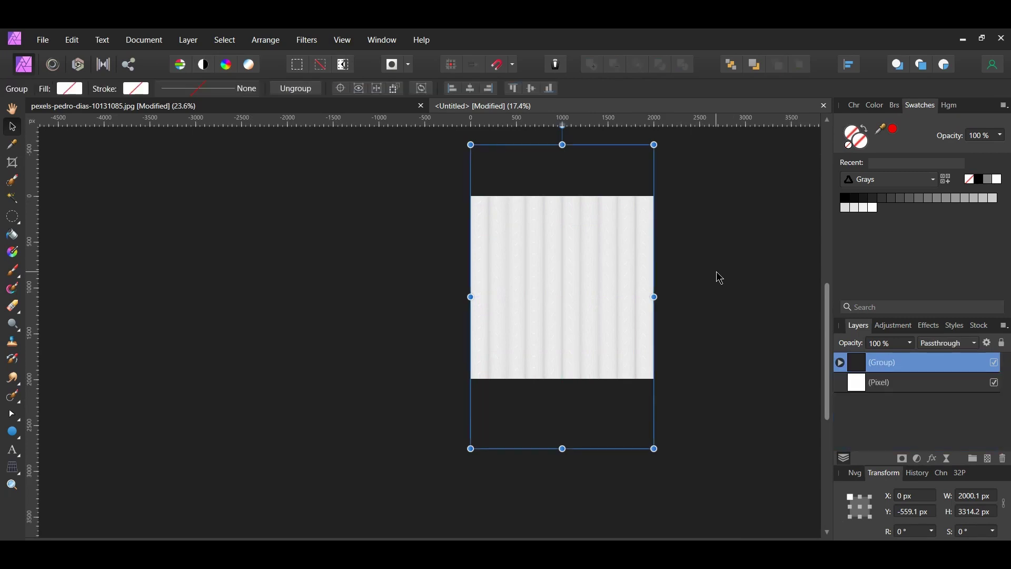
{"action": "double_click", "coordinate": [885, 363]}
{"action": "type", "text": ".5"}
{"action": "key", "text": "Return"}
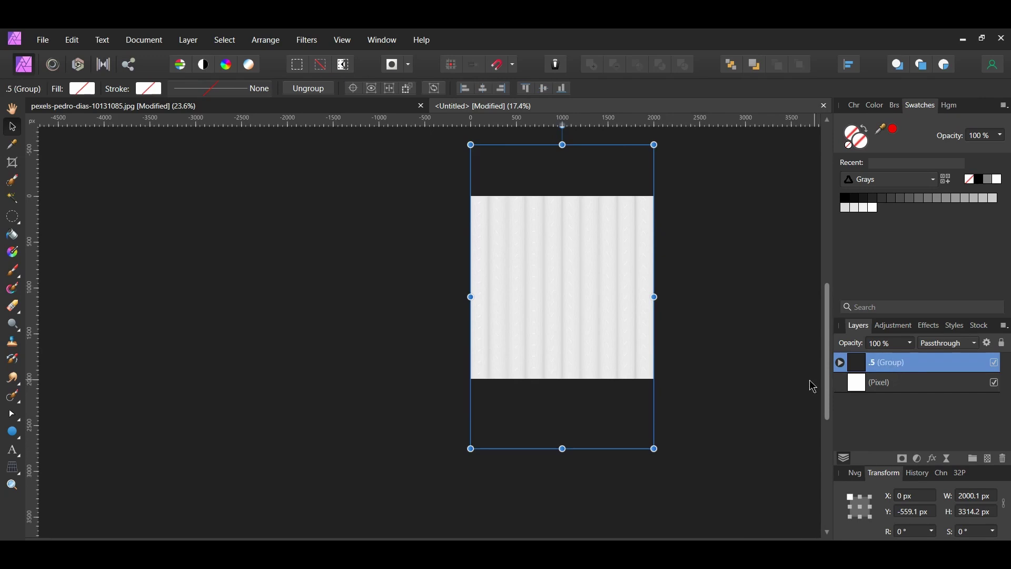
{"action": "key", "text": "ctrl+d"}
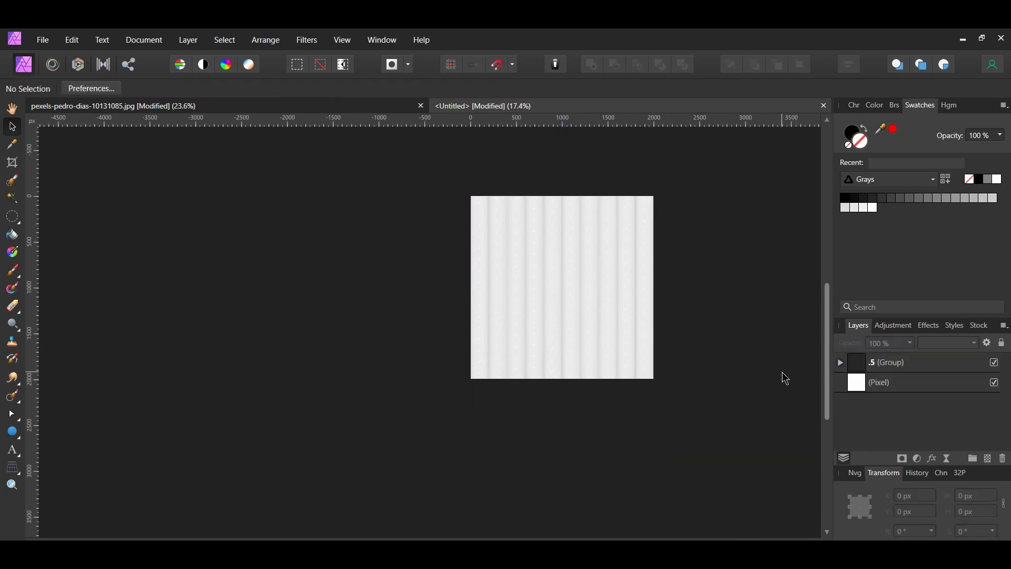
{"action": "key", "text": "ctrl+0"}
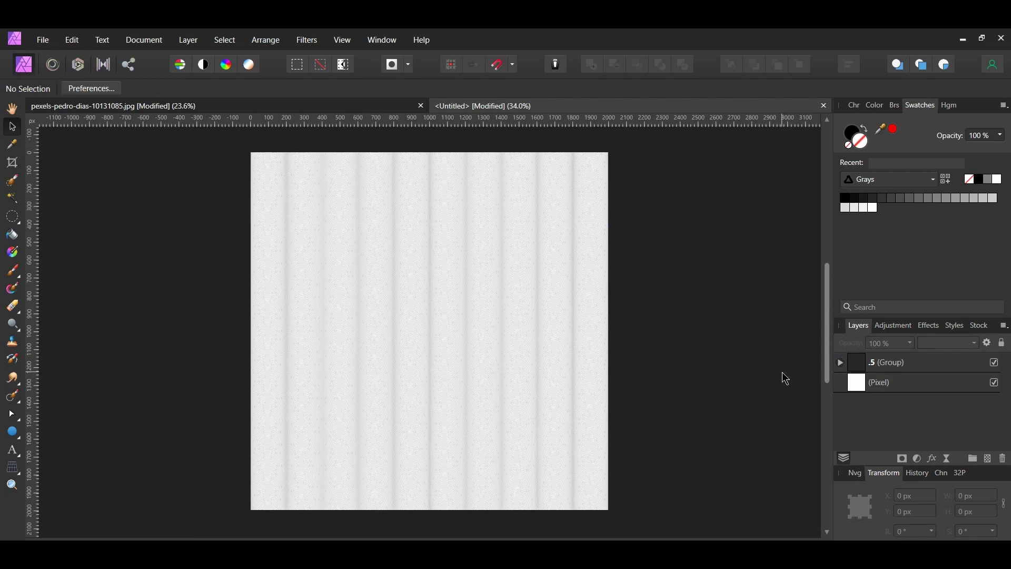
- Duplicate the .5 group and set the copy's stroke width to 1 pt
{"action": "left_click", "coordinate": [906, 362]}
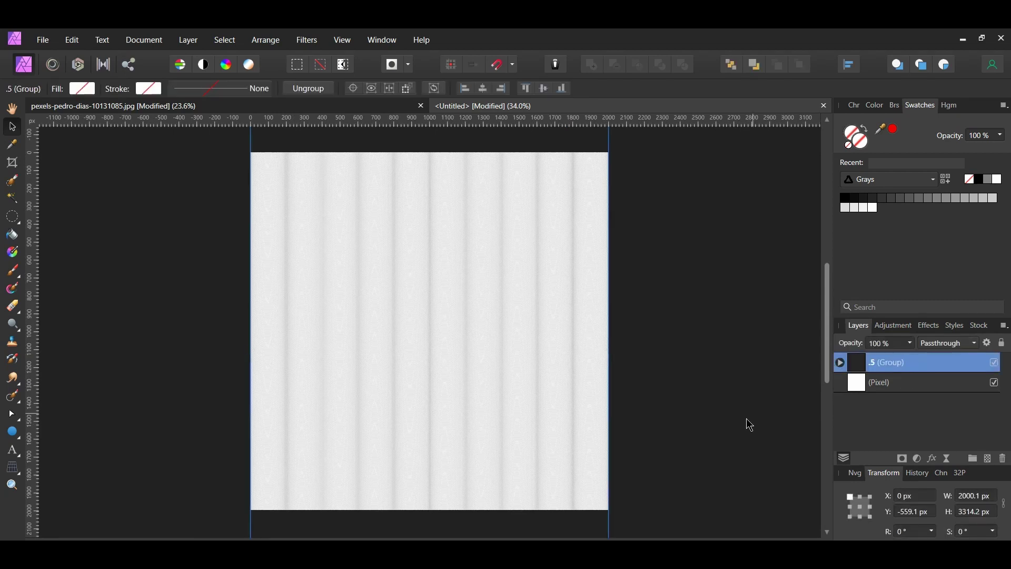
{"action": "key", "text": "ctrl+j"}
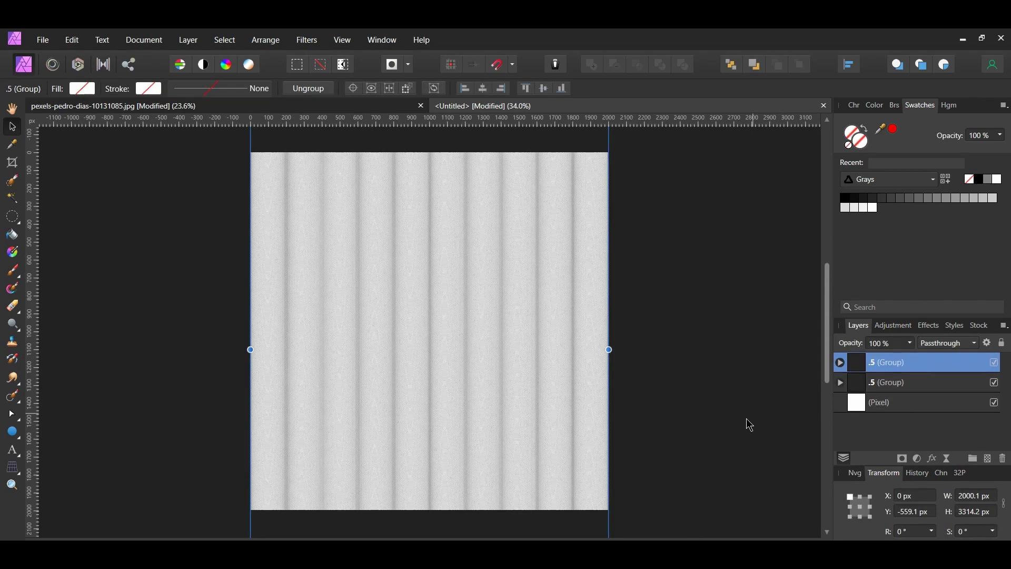
{"action": "left_click", "coordinate": [261, 89]}
{"action": "left_click", "coordinate": [283, 136]}
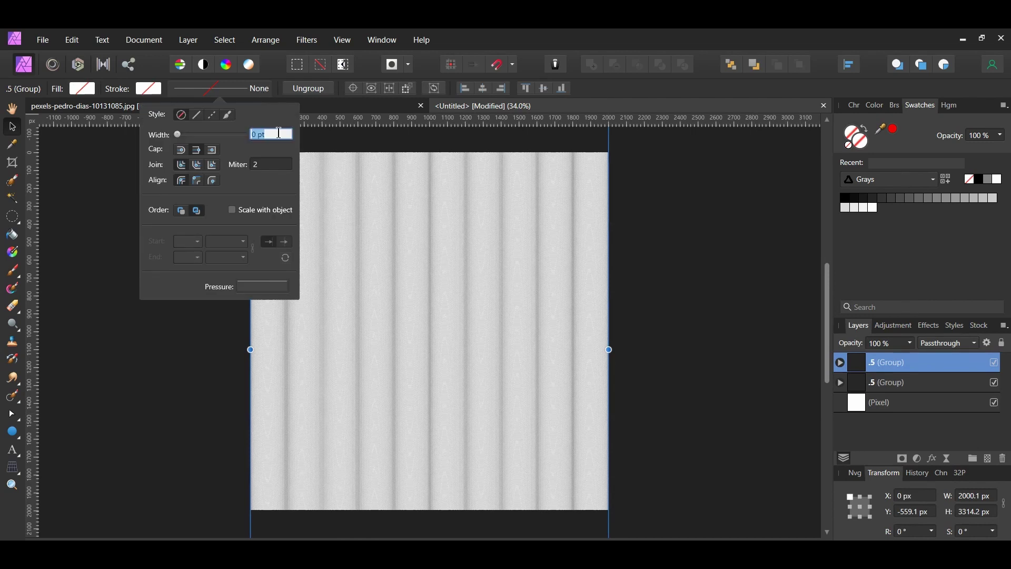
{"action": "type", "text": "1"}
{"action": "key", "text": "Return"}
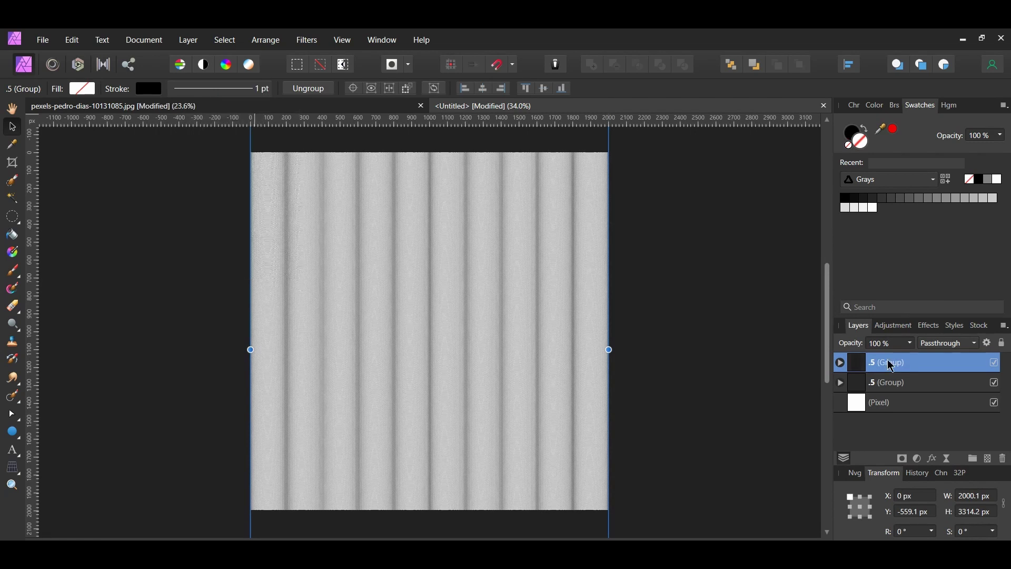
- Rename the duplicated group with the thicker stroke as 1
{"action": "double_click", "coordinate": [890, 363]}
{"action": "type", "text": "1"}
{"action": "key", "text": "Return"}
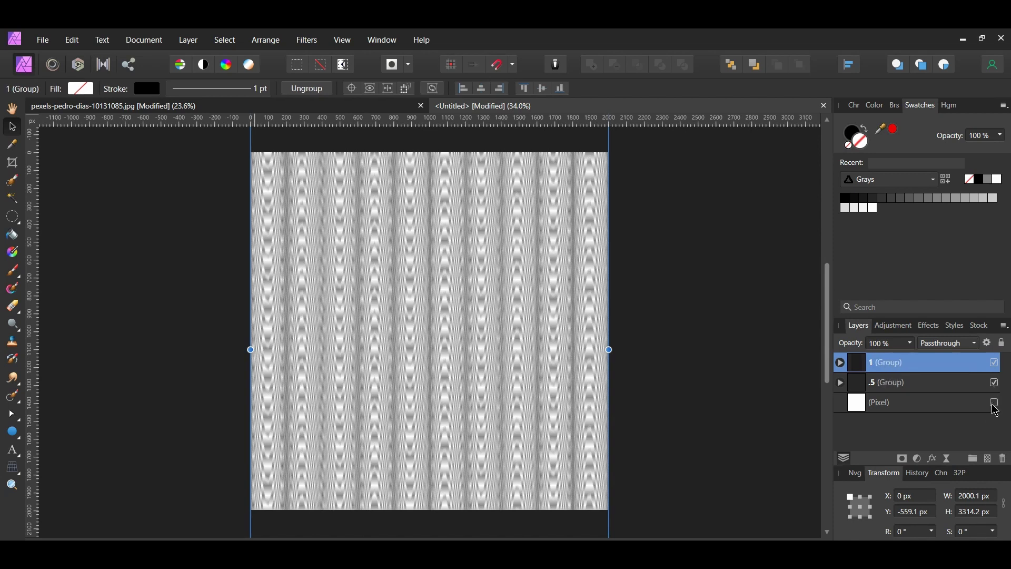
- Merge the visible 1 and .5 wave groups into a new pixel layer and hide both original groups
{"action": "left_click", "coordinate": [921, 385], "text": "shift"}
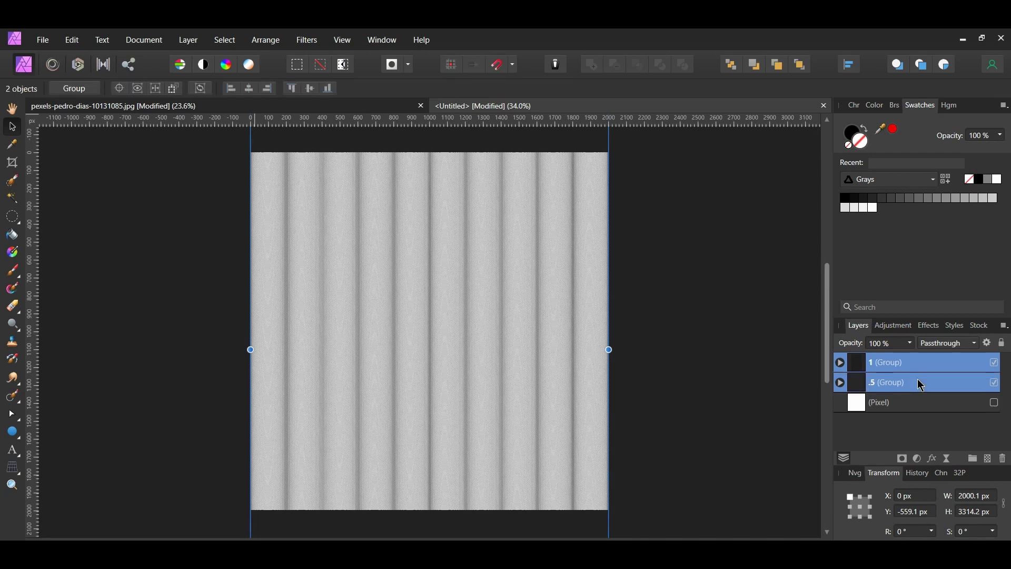
{"action": "key", "text": "ctrl+shift+alt+e"}
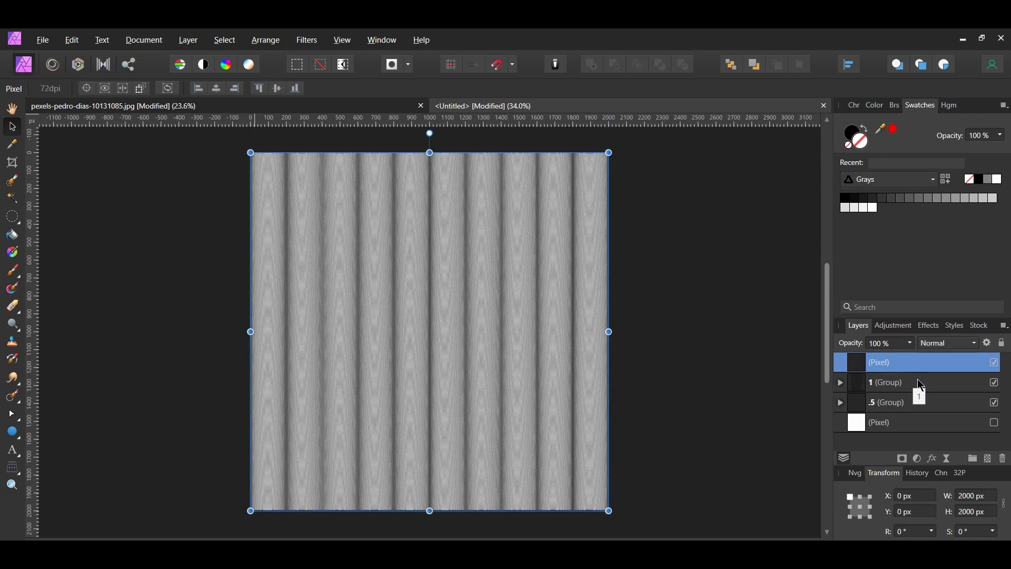
{"action": "left_click", "coordinate": [188, 42]}
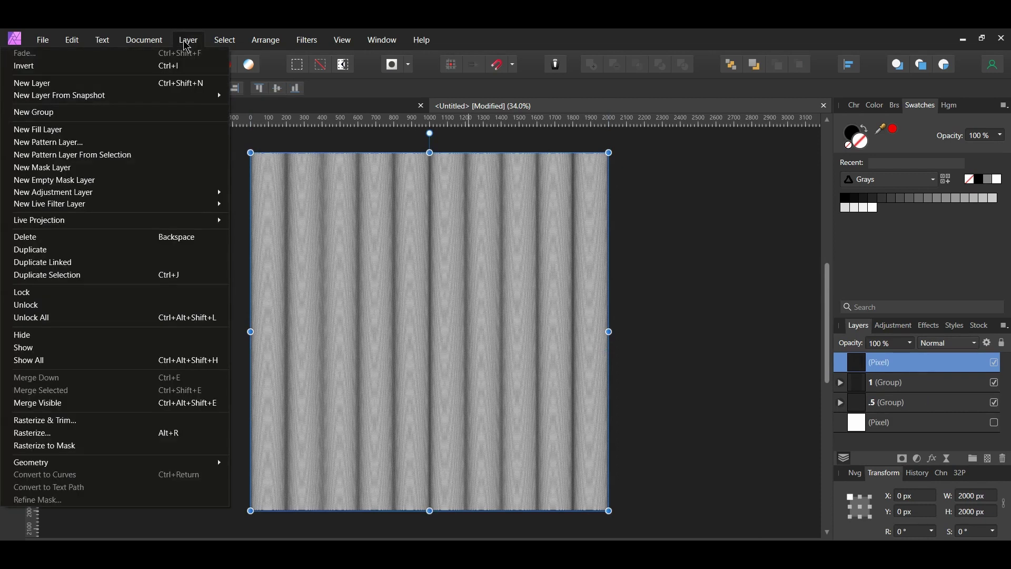
{"action": "left_click", "coordinate": [736, 362]}
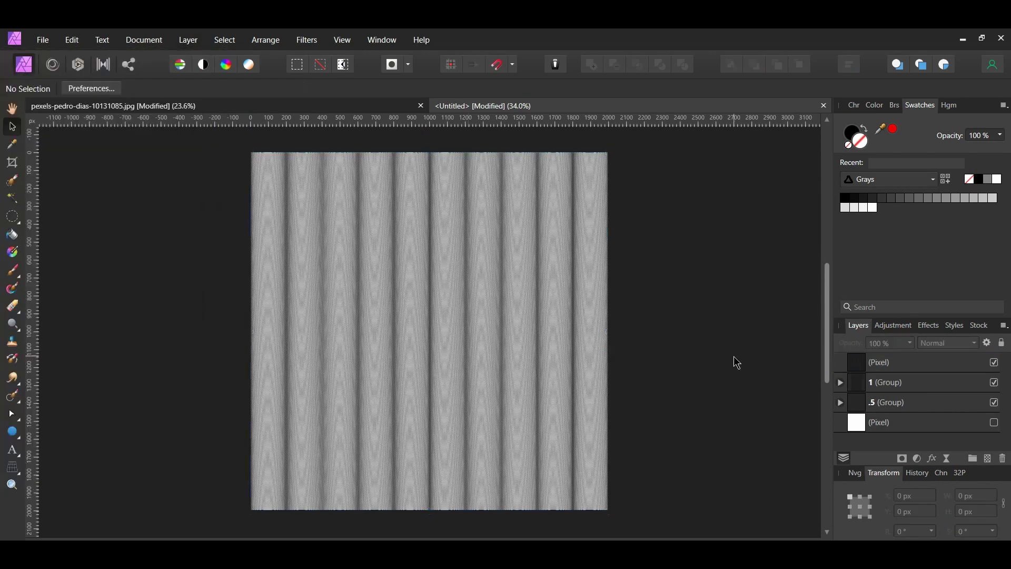
{"action": "left_click", "coordinate": [995, 383]}
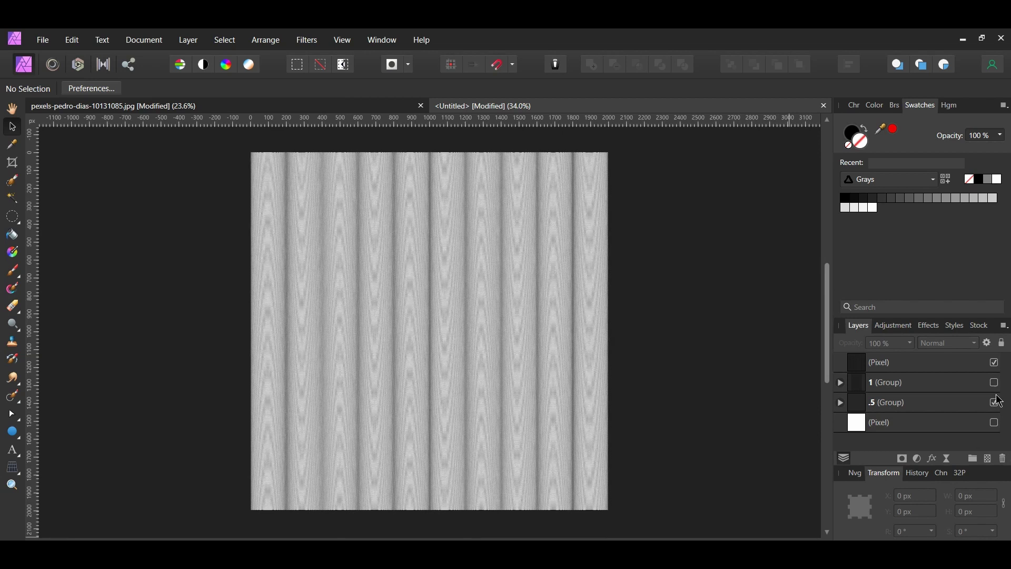
{"action": "left_click", "coordinate": [995, 404]}
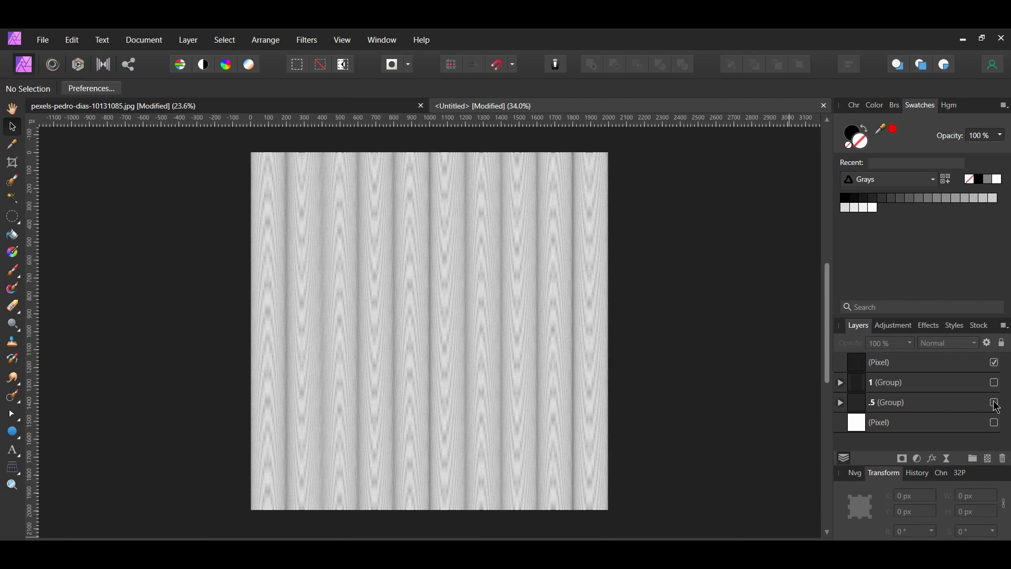
- Create a new pattern layer from the merged wave pixel layer
{"action": "left_click", "coordinate": [902, 367]}
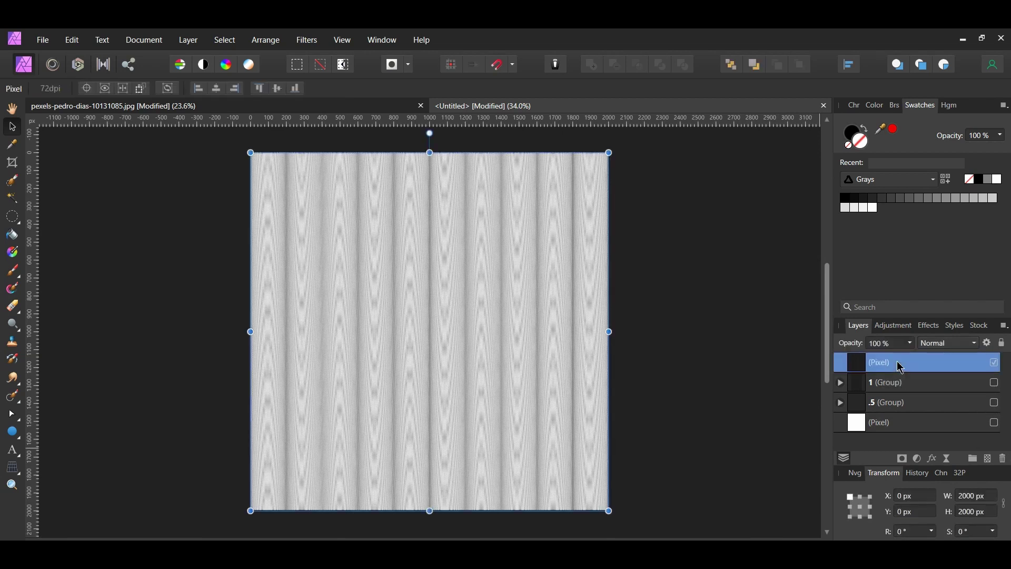
{"action": "left_click", "coordinate": [189, 40]}
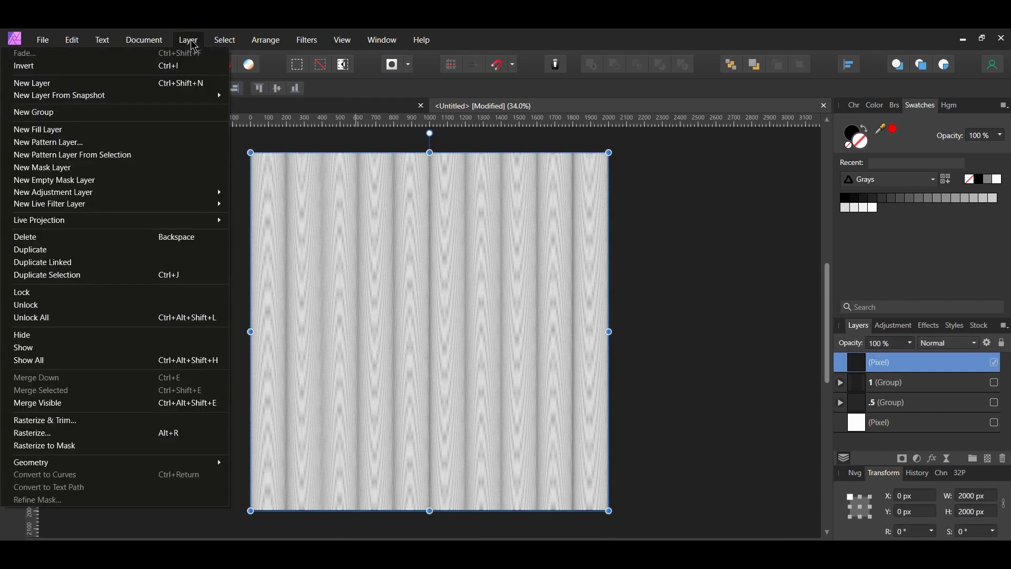
{"action": "left_click", "coordinate": [142, 156]}
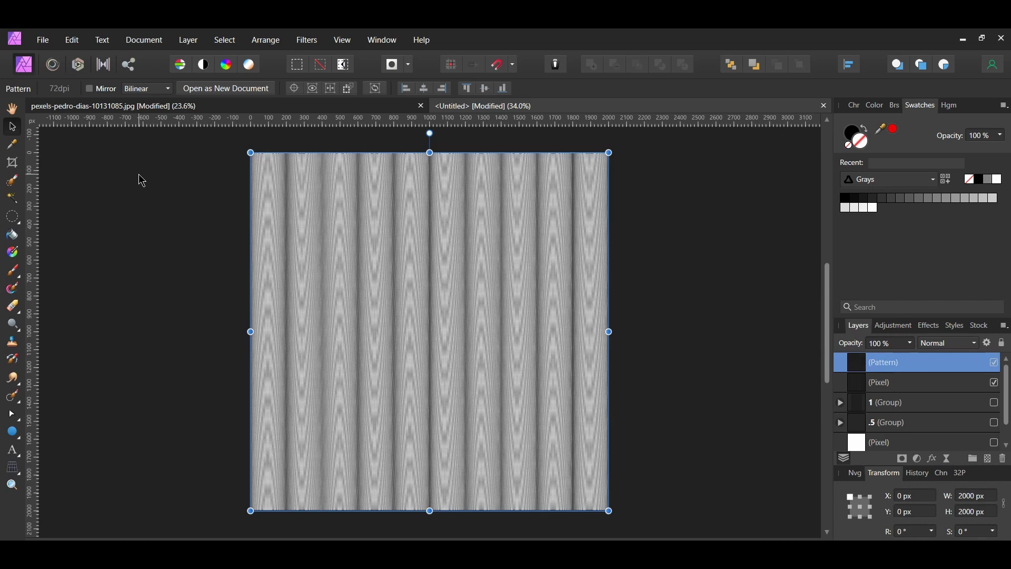
- Paste the wave pattern above the black-and-white adjustment in the portrait document and lower the pattern's opacity to 50%
{"action": "left_click", "coordinate": [344, 106]}
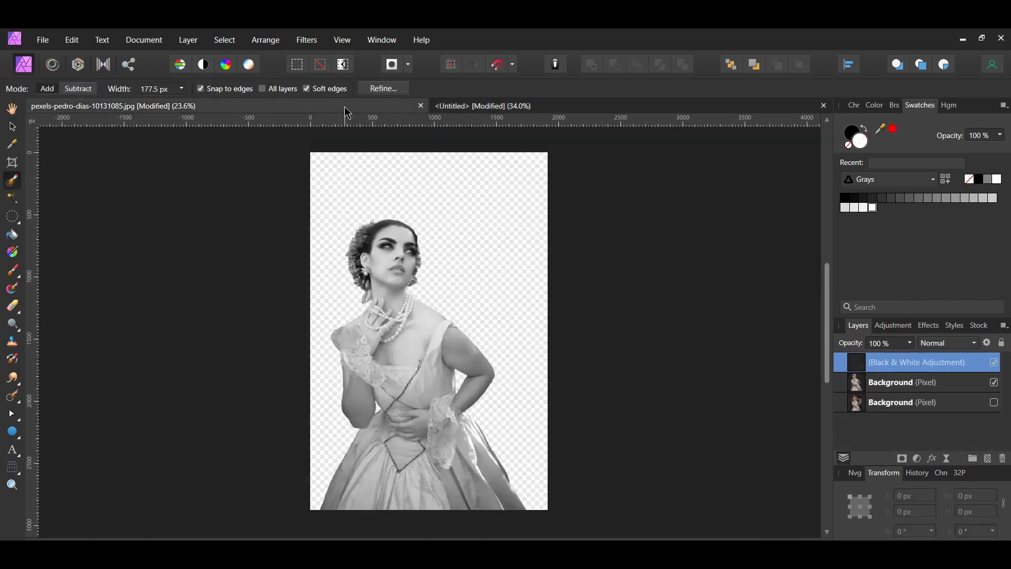
{"action": "key", "text": "ctrl+v"}
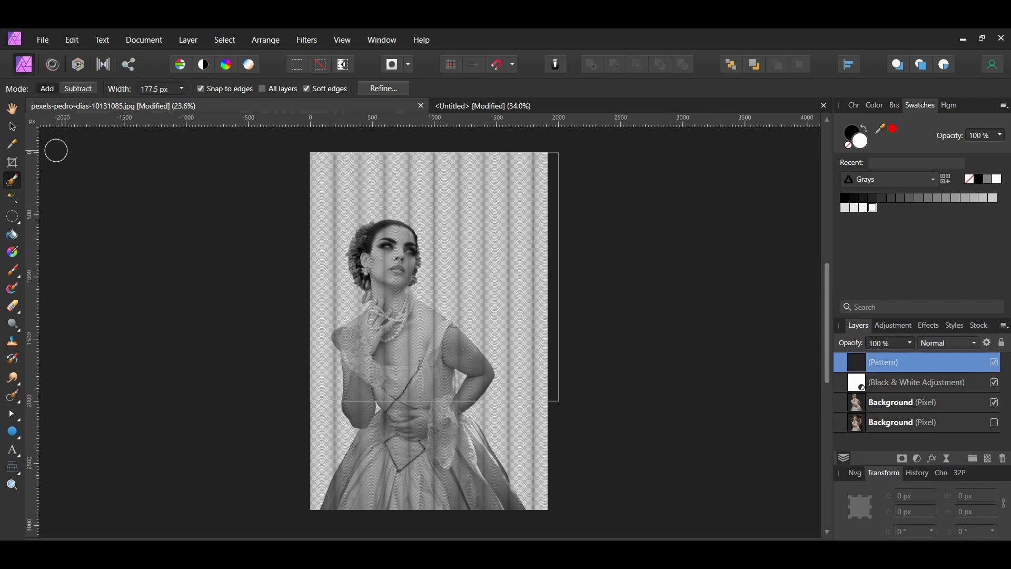
{"action": "left_click", "coordinate": [13, 128]}
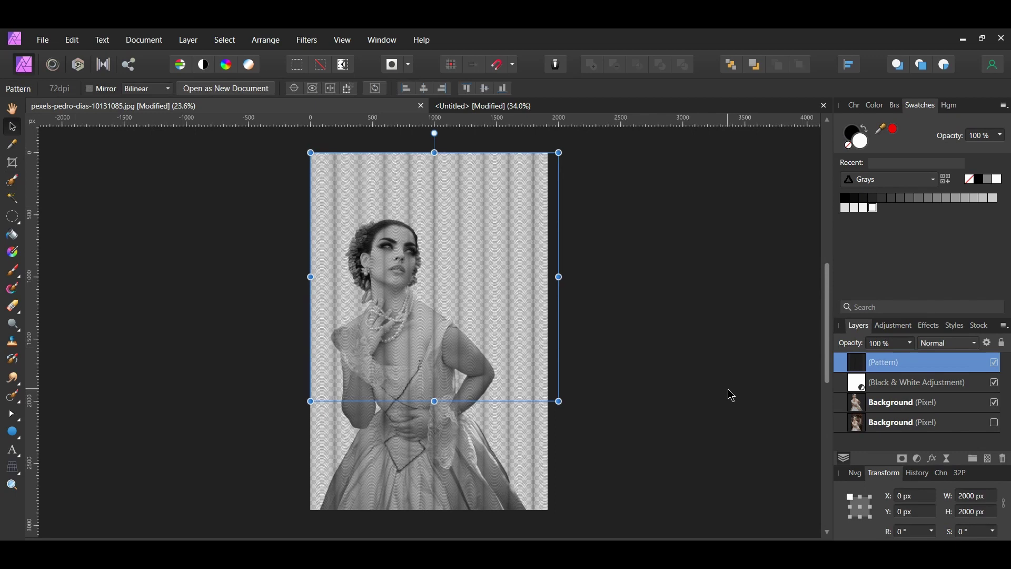
{"action": "left_click", "coordinate": [910, 343]}
{"action": "left_click_drag", "start_coordinate": [911, 356], "coordinate": [857, 366]}
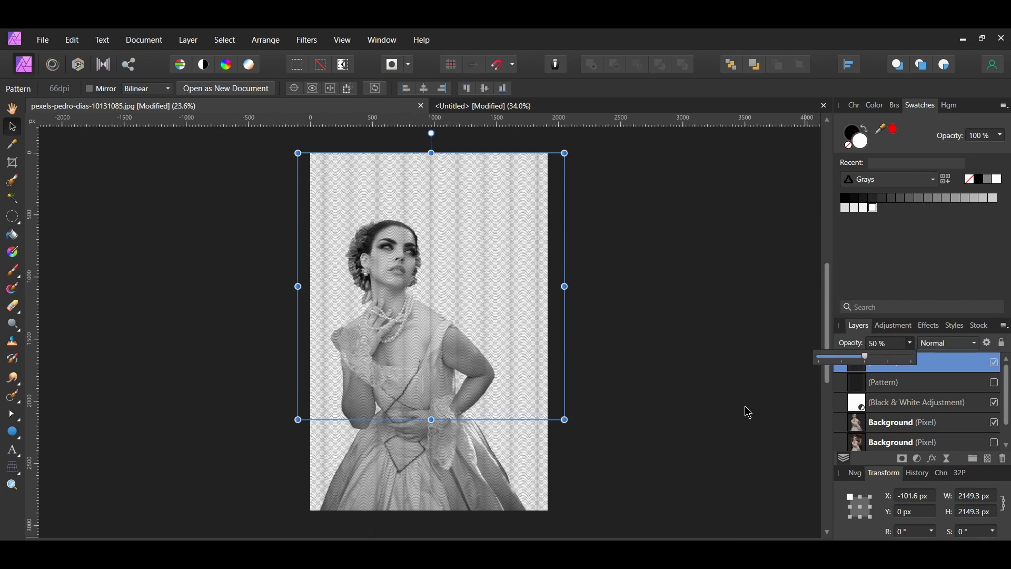
{"action": "left_click", "coordinate": [950, 343]}
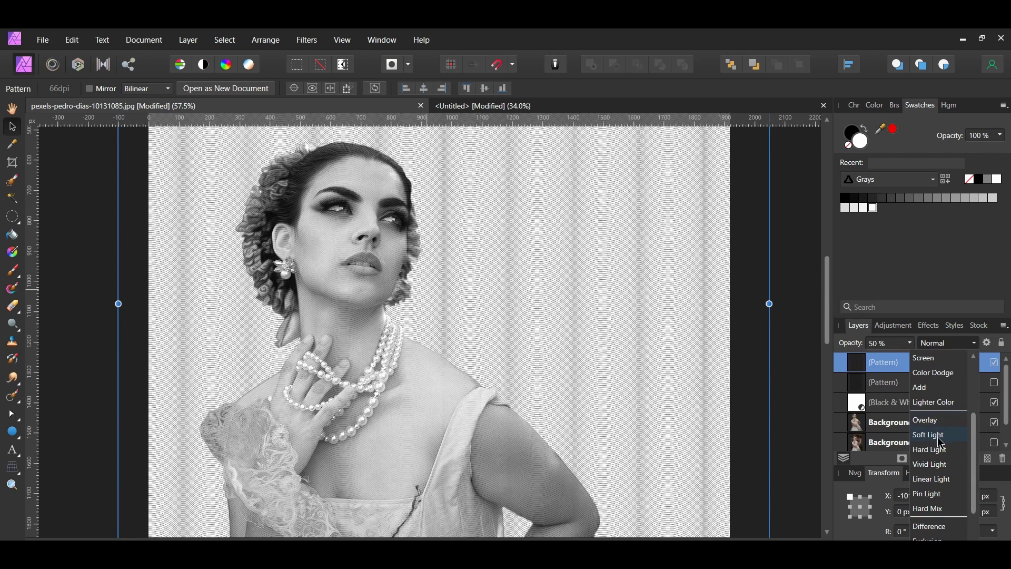
{"action": "scroll", "coordinate": [948, 506], "scroll_direction": "down", "scroll_amount": 3}
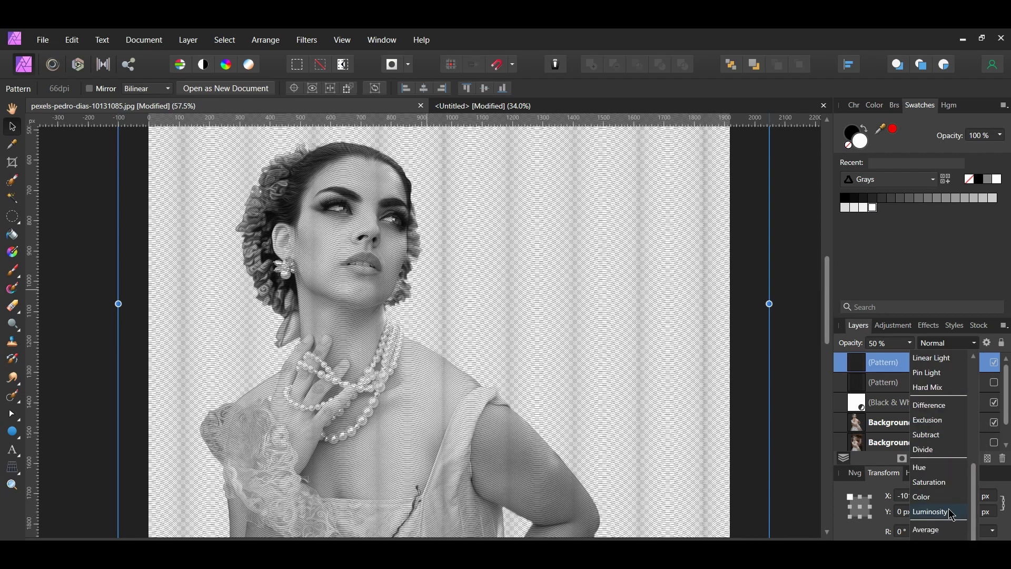
{"action": "left_click", "coordinate": [806, 479]}
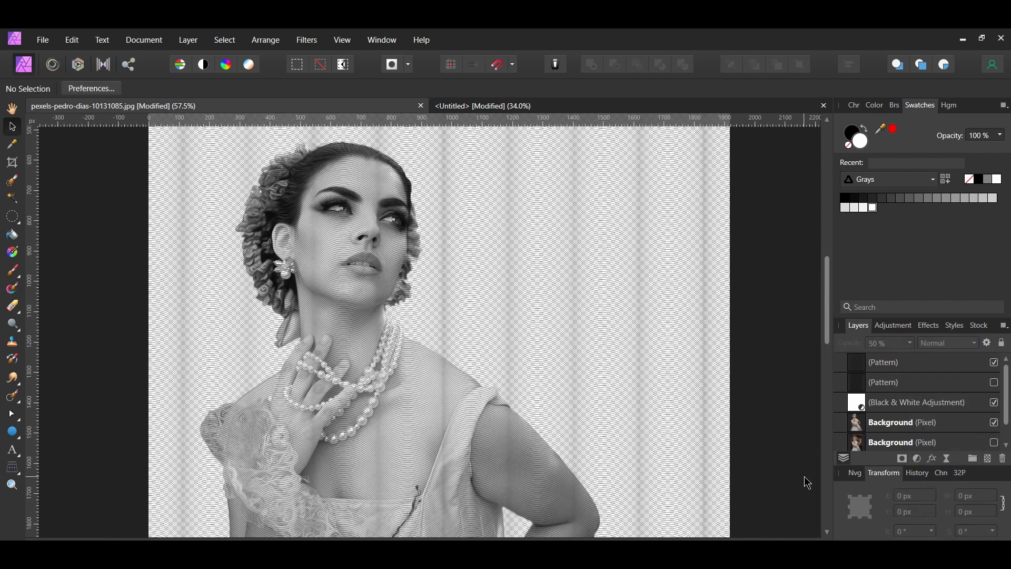
{"action": "key", "text": "ctrl+0"}
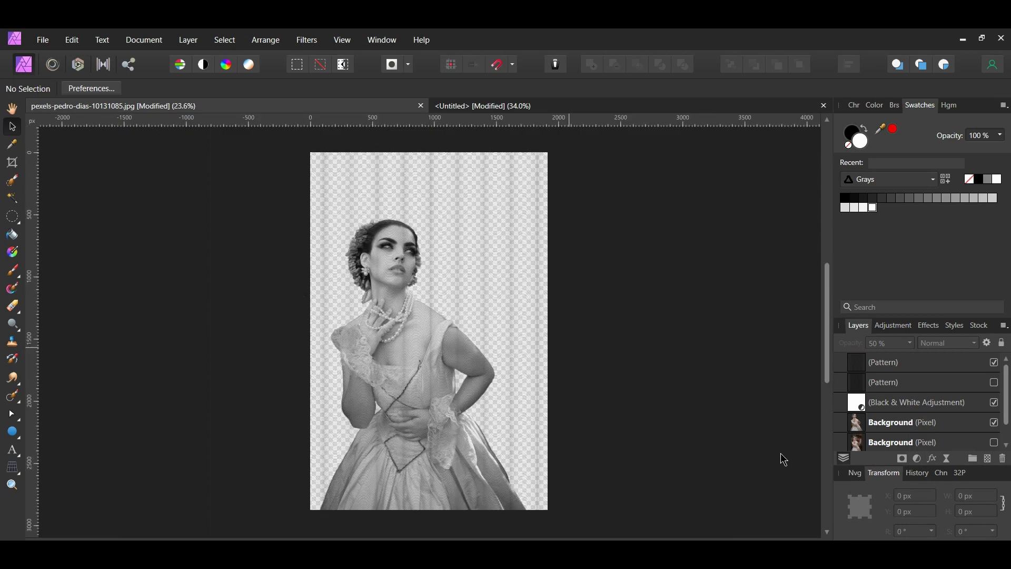
- Merge the visible pattern, the black-and-white adjustment and the cut-out Background layer into one layer
{"action": "left_click", "coordinate": [870, 365]}
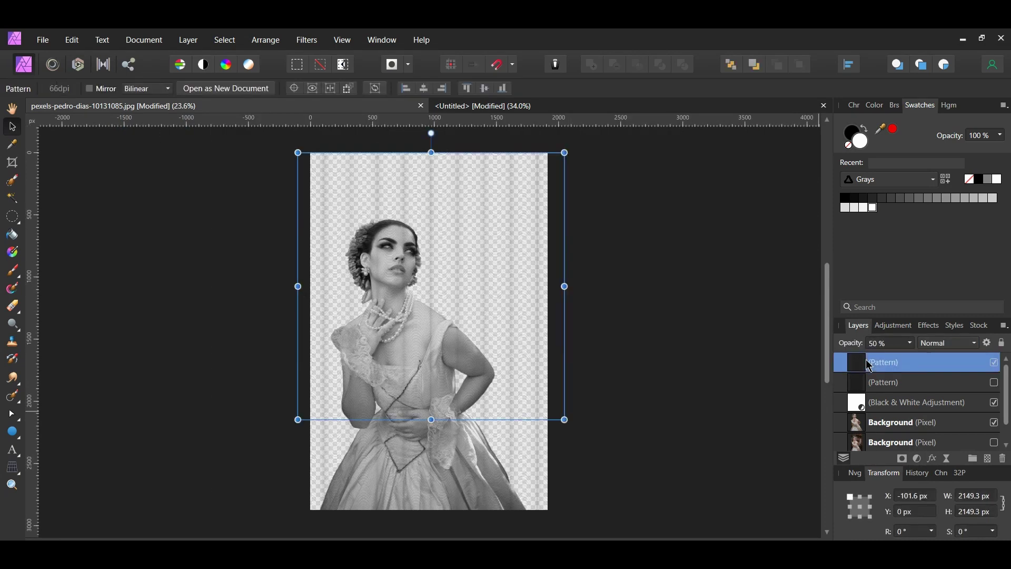
{"action": "left_click", "coordinate": [879, 403], "text": "ctrl"}
{"action": "left_click", "coordinate": [901, 424], "text": "ctrl"}
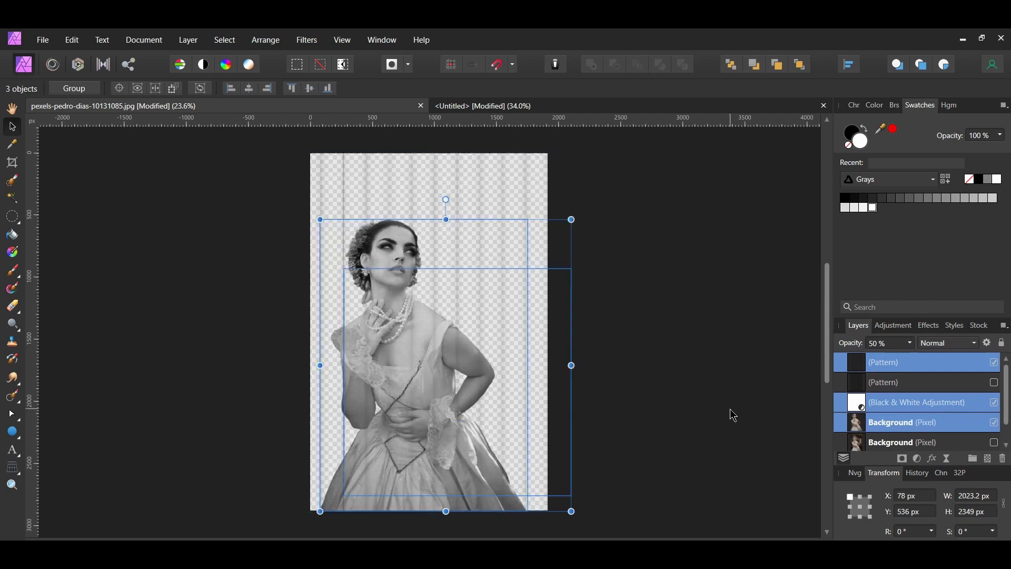
{"action": "key", "text": "ctrl+shift+e"}
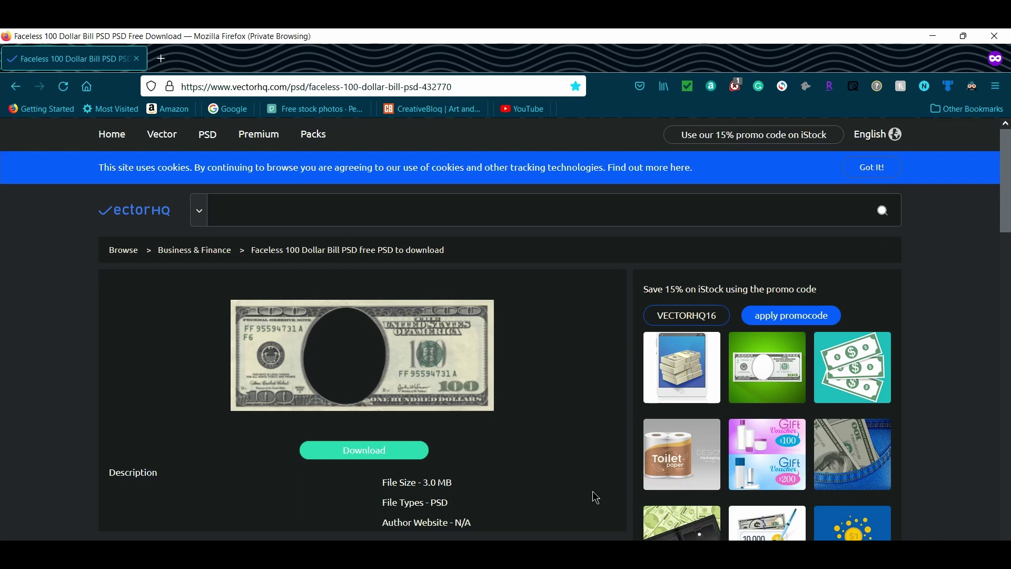
- Switch to Firefox and download the Faceless 100 Dollar Bill PSD from VectorHQ, saving the zip file
{"action": "left_click", "coordinate": [397, 453]}
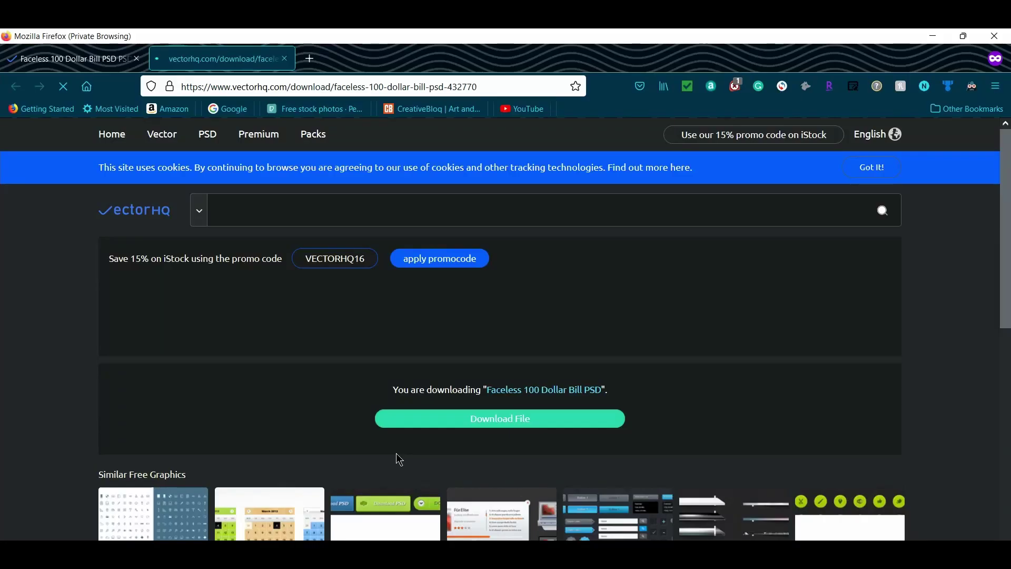
{"action": "left_click", "coordinate": [475, 426]}
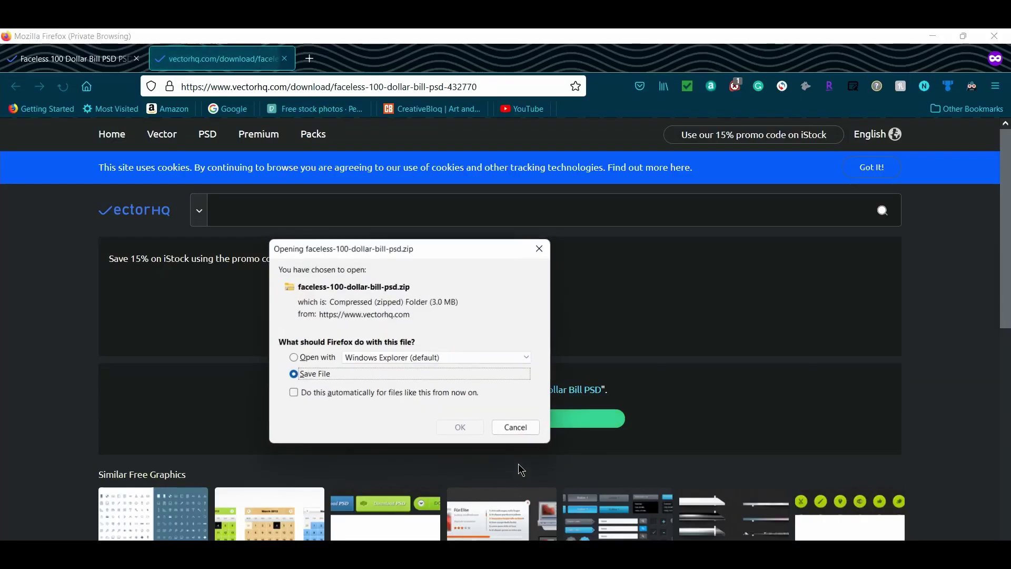
{"action": "left_click", "coordinate": [462, 429]}
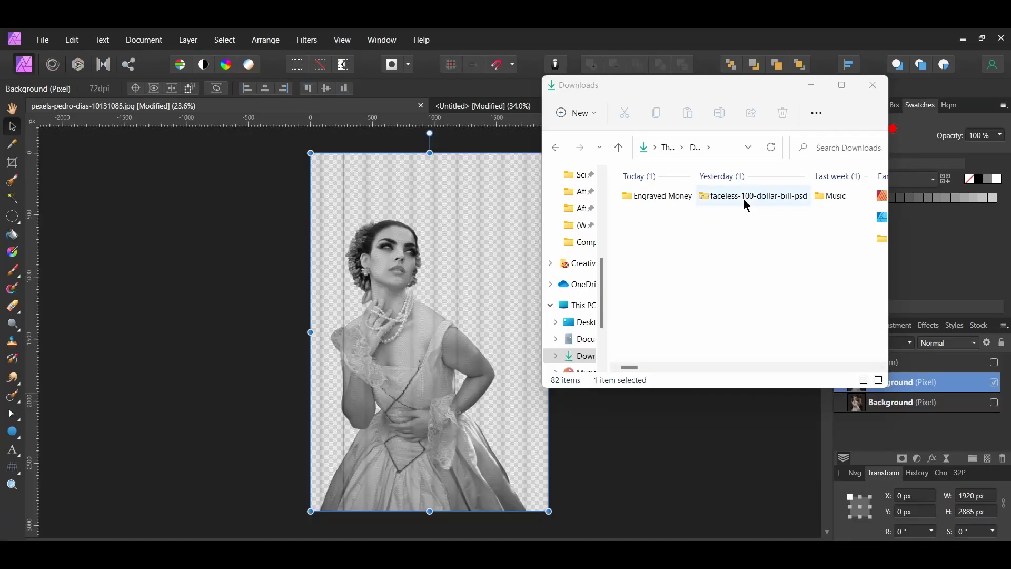
- Extract the faceless-100-dollar-bill-psd zip into its own folder in Downloads
{"action": "left_click", "coordinate": [745, 199]}
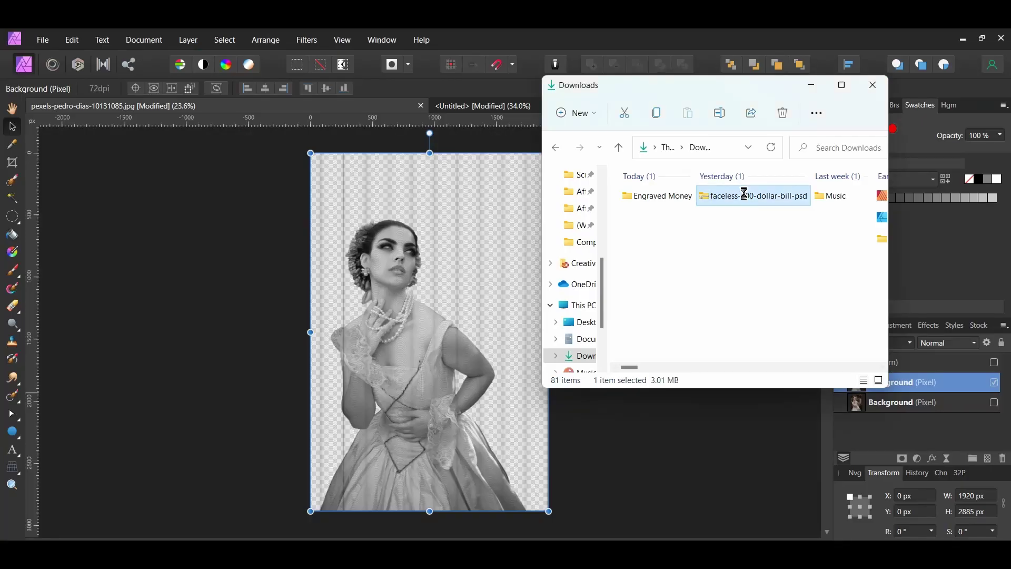
{"action": "right_click", "coordinate": [746, 196]}
{"action": "left_click", "coordinate": [777, 303]}
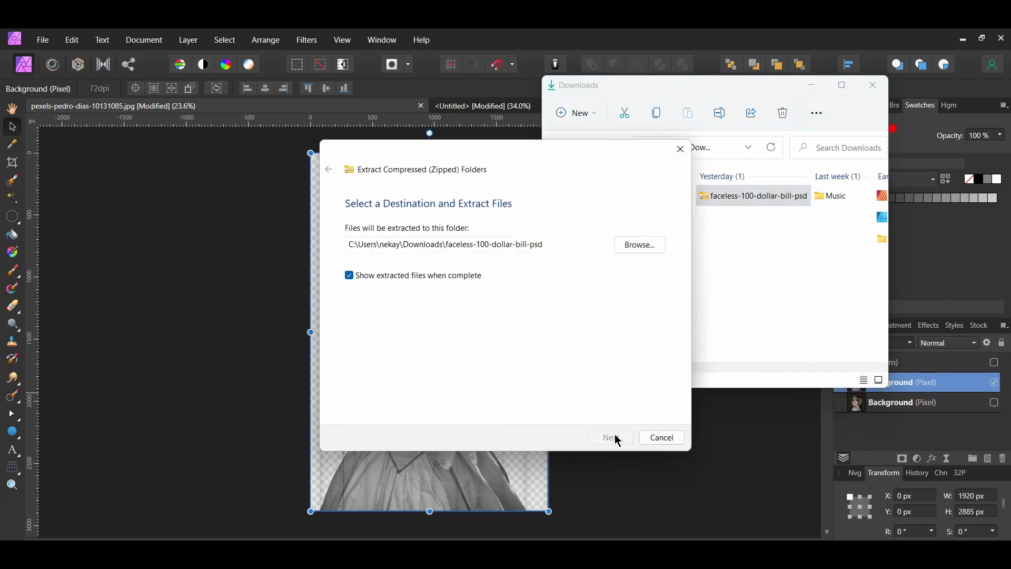
{"action": "left_click", "coordinate": [615, 441]}
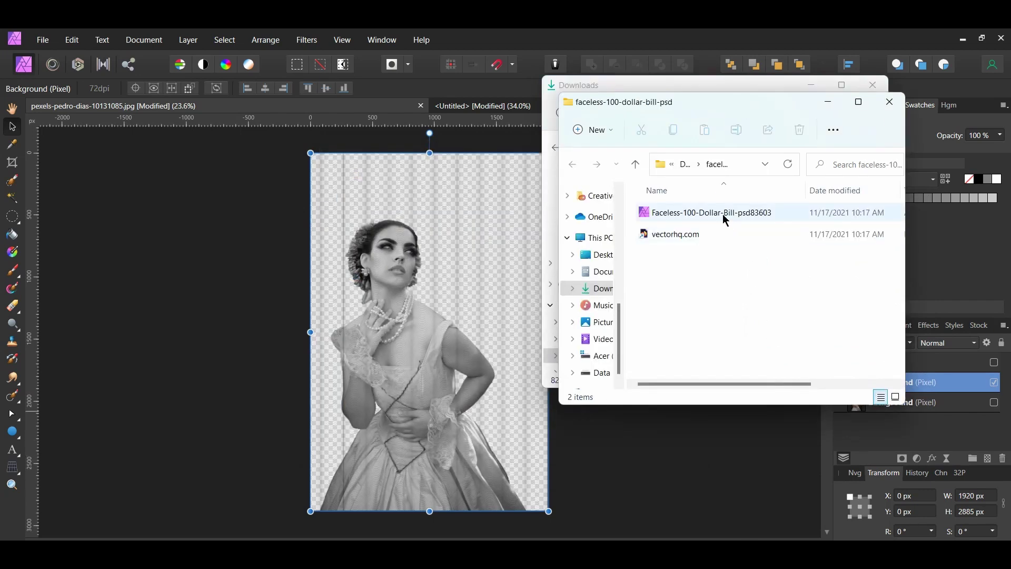
- Open the extracted Faceless-100-Dollar-Bill-psd83603 file in Affinity Photo
{"action": "left_click", "coordinate": [725, 216]}
{"action": "right_click", "coordinate": [726, 217]}
{"action": "mouse_move", "coordinate": [775, 280]}
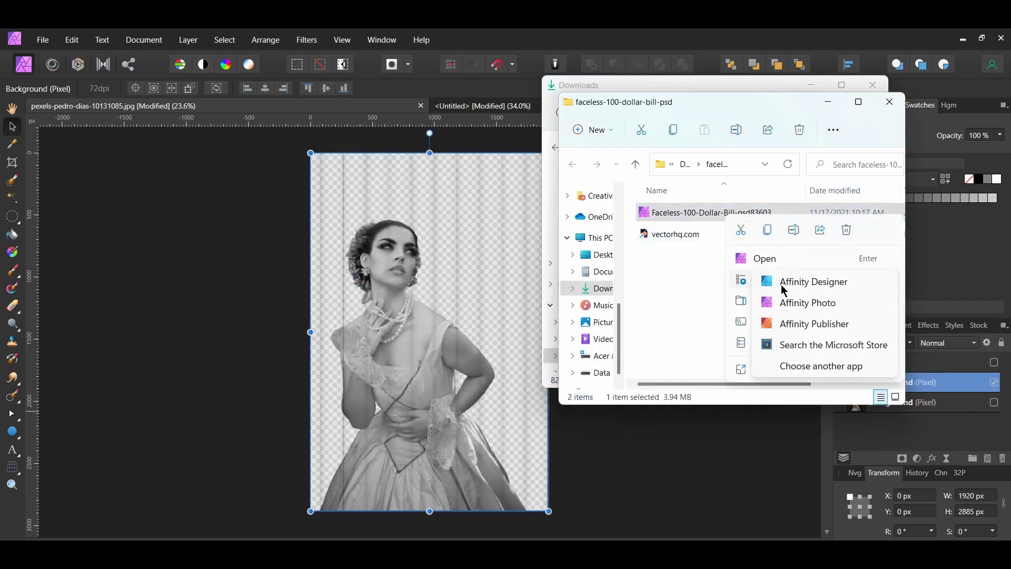
{"action": "left_click", "coordinate": [769, 300]}
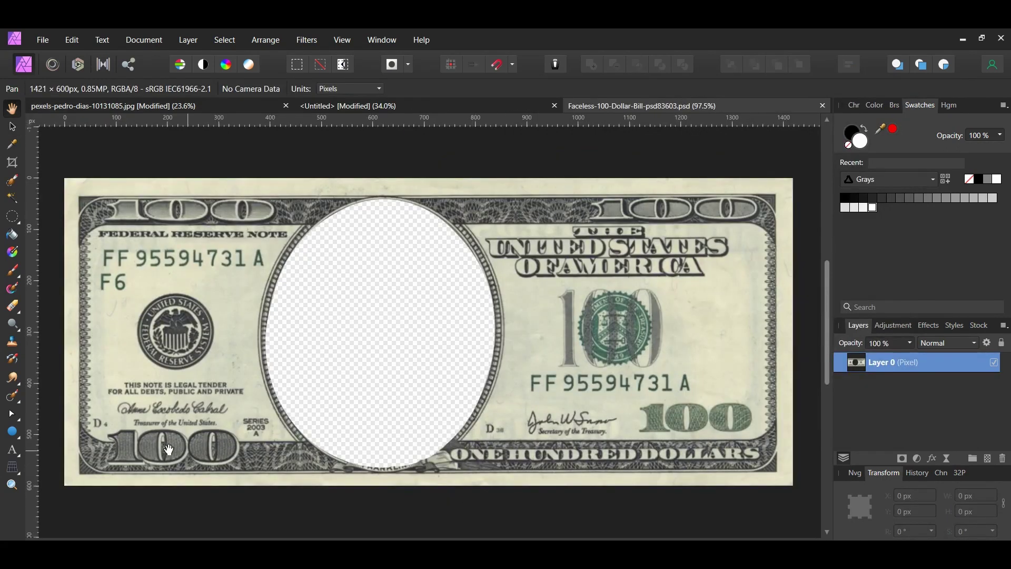
- Clean up the lower edge of the bill's oval cut-out with short Inpainting Brush strokes 3.9 px wide
{"action": "left_click", "coordinate": [10, 399]}
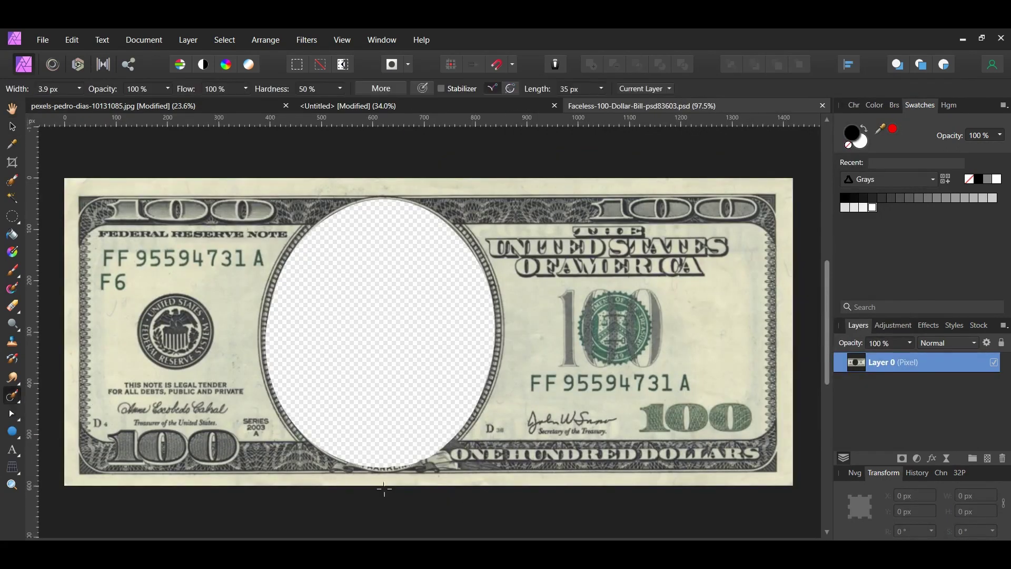
{"action": "scroll", "coordinate": [384, 490], "scroll_direction": "up", "scroll_amount": 3}
{"action": "mouse_move", "coordinate": [402, 425]}
{"action": "left_mouse_down"}
{"action": "mouse_move", "coordinate": [437, 422]}
{"action": "mouse_move", "coordinate": [375, 427]}
{"action": "mouse_move", "coordinate": [400, 425]}
{"action": "left_mouse_up"}
{"action": "left_click_drag", "start_coordinate": [316, 424], "coordinate": [381, 421]}
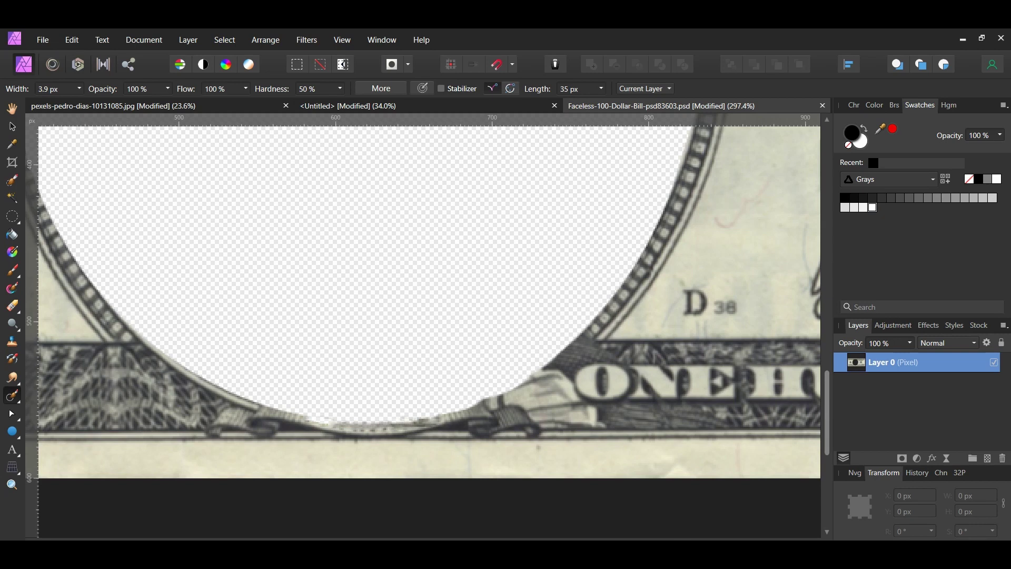
{"action": "key", "text": "ctrl+0"}
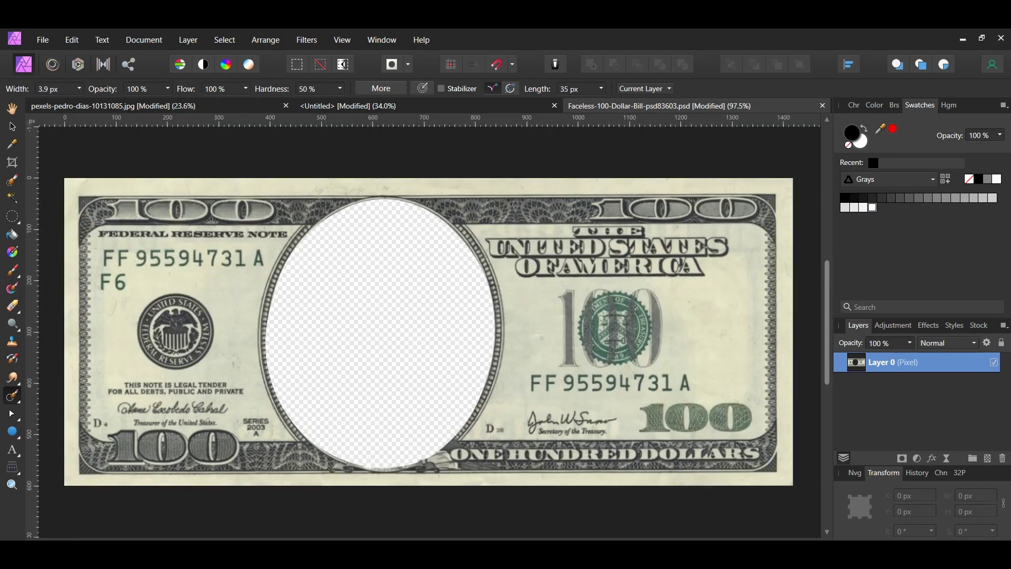
- Add a pixel layer beneath the bill's Layer 0 and fill it with the colour #D6D8C3
{"action": "left_click", "coordinate": [988, 460]}
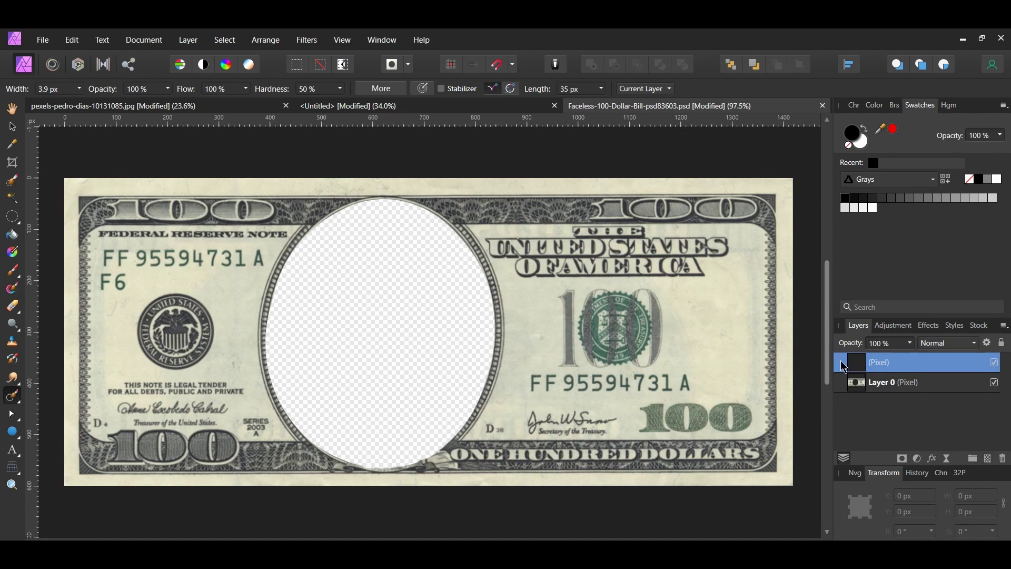
{"action": "left_click_drag", "start_coordinate": [844, 367], "coordinate": [845, 395]}
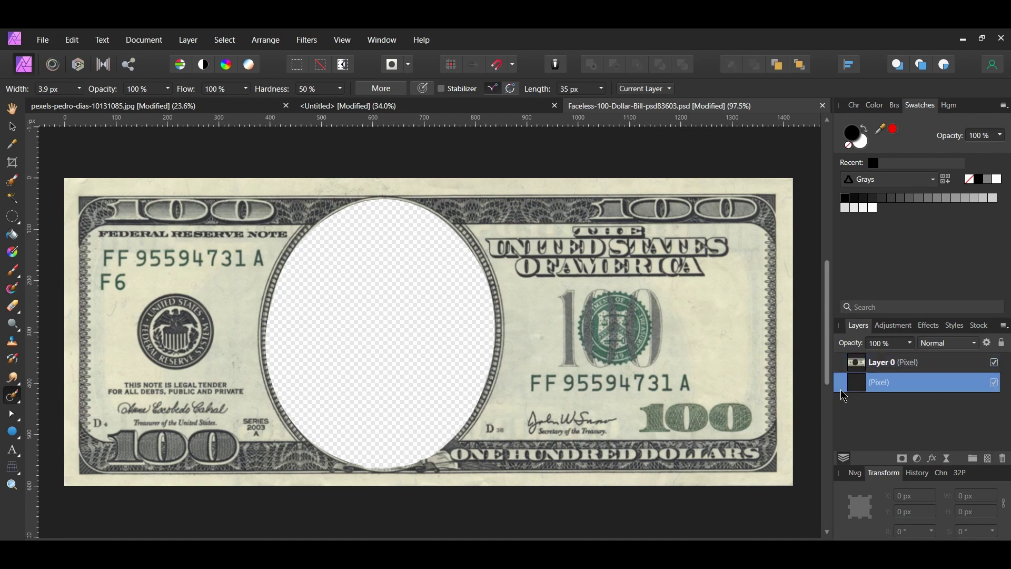
{"action": "double_click", "coordinate": [855, 136]}
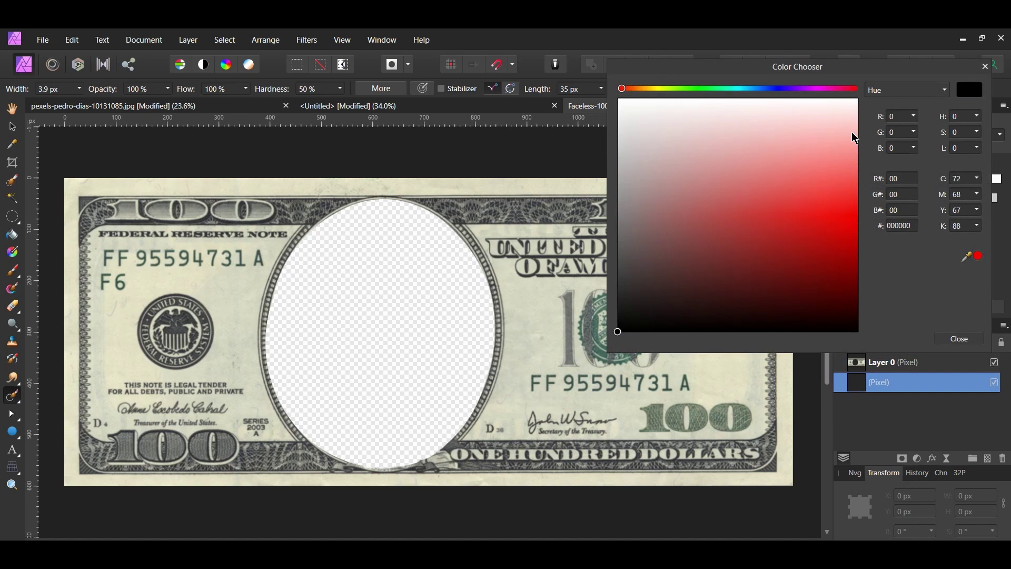
{"action": "left_click", "coordinate": [899, 227]}
{"action": "type", "text": "d"}
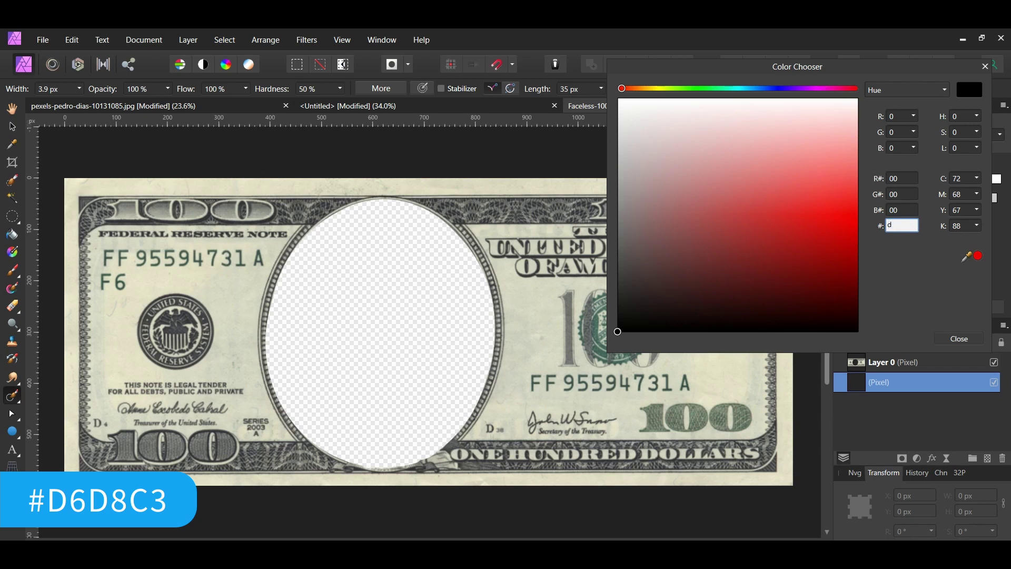
{"action": "type", "text": "6d8c3"}
{"action": "key", "text": "Return"}
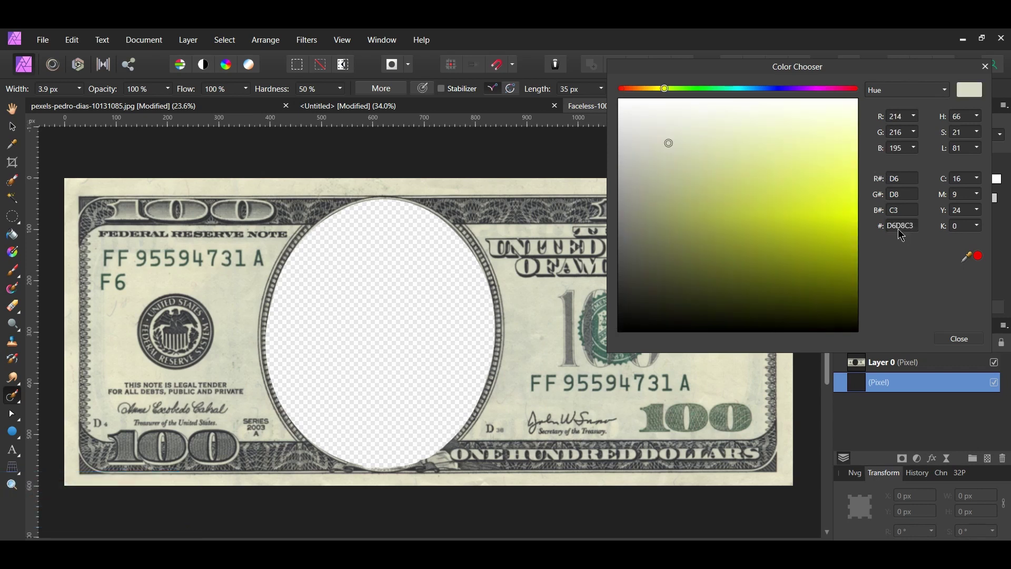
{"action": "left_click", "coordinate": [985, 67]}
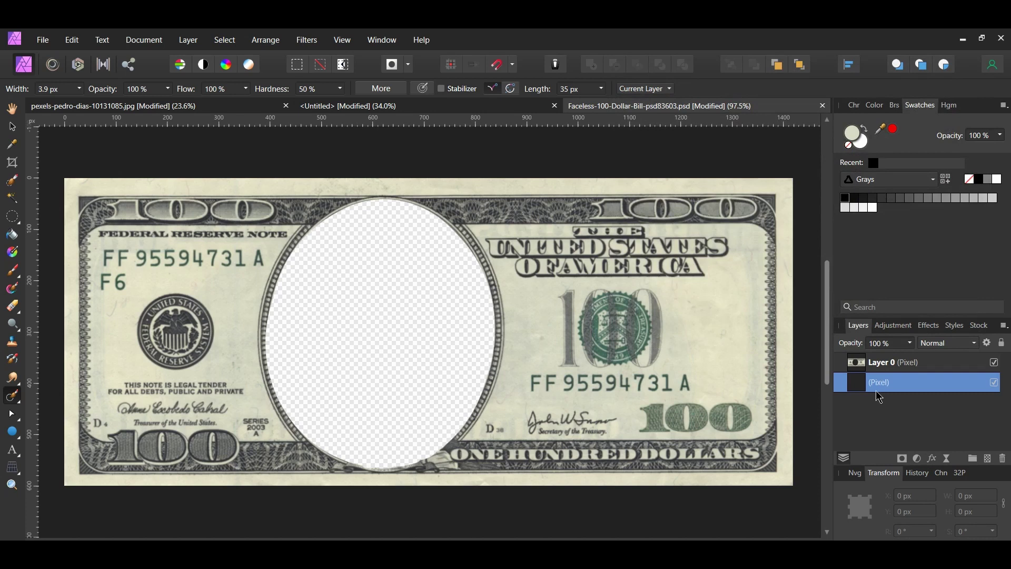
{"action": "left_click", "coordinate": [73, 40]}
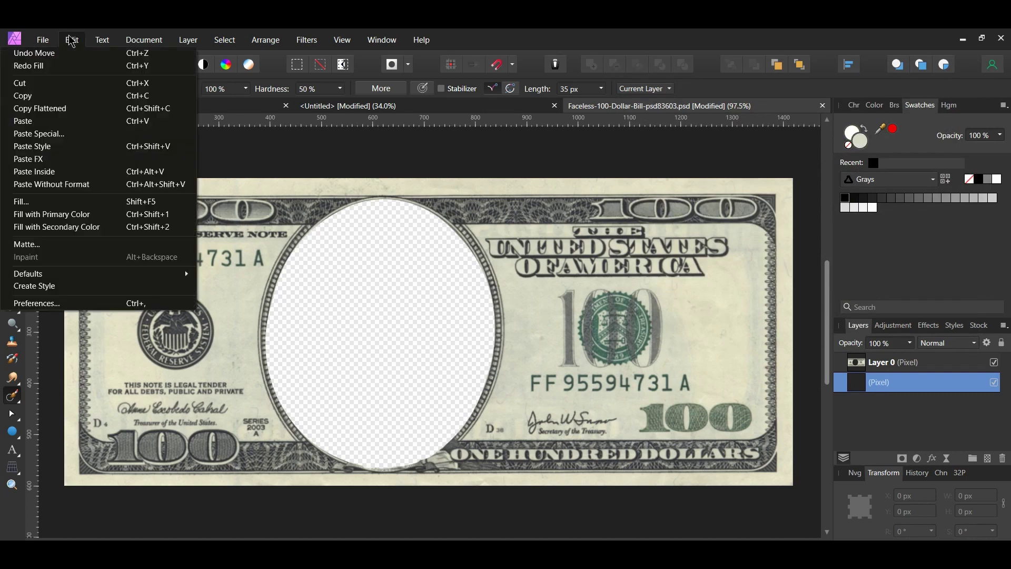
{"action": "left_click", "coordinate": [83, 215]}
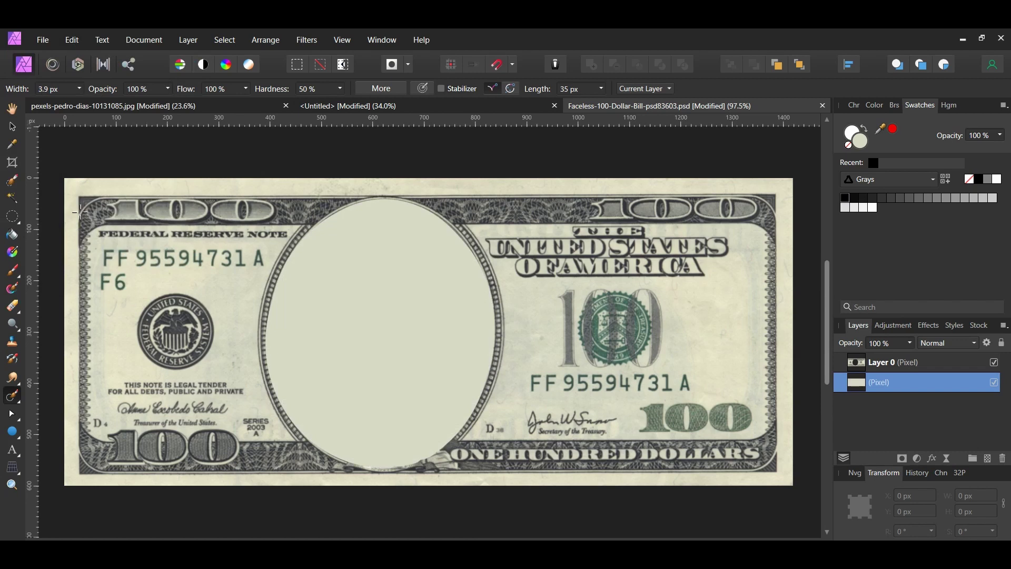
- Copy the engraved portrait layer from the pexels document into the bill document, between Layer 0 and the coloured fill layer
{"action": "key", "text": "v"}
{"action": "left_click", "coordinate": [248, 106]}
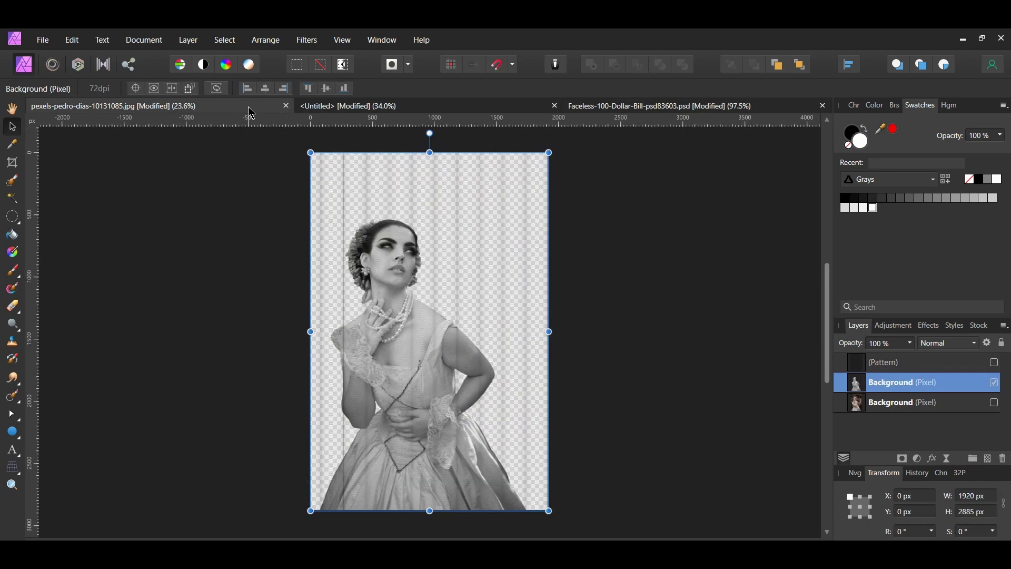
{"action": "left_click", "coordinate": [625, 106]}
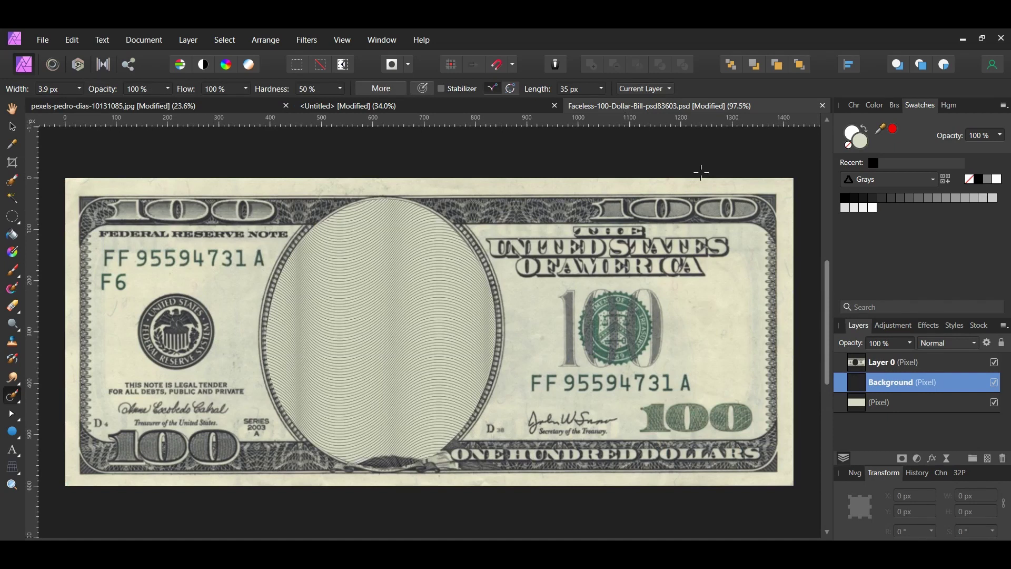
- Scale the portrait layer proportionally to about 850 × 1278 px and position the woman inside the bill's oval
{"action": "left_click", "coordinate": [1004, 506]}
{"action": "key", "text": "v"}
{"action": "scroll", "coordinate": [302, 364], "scroll_direction": "down", "scroll_amount": 5}
{"action": "left_click_drag", "start_coordinate": [610, 286], "coordinate": [390, 428]}
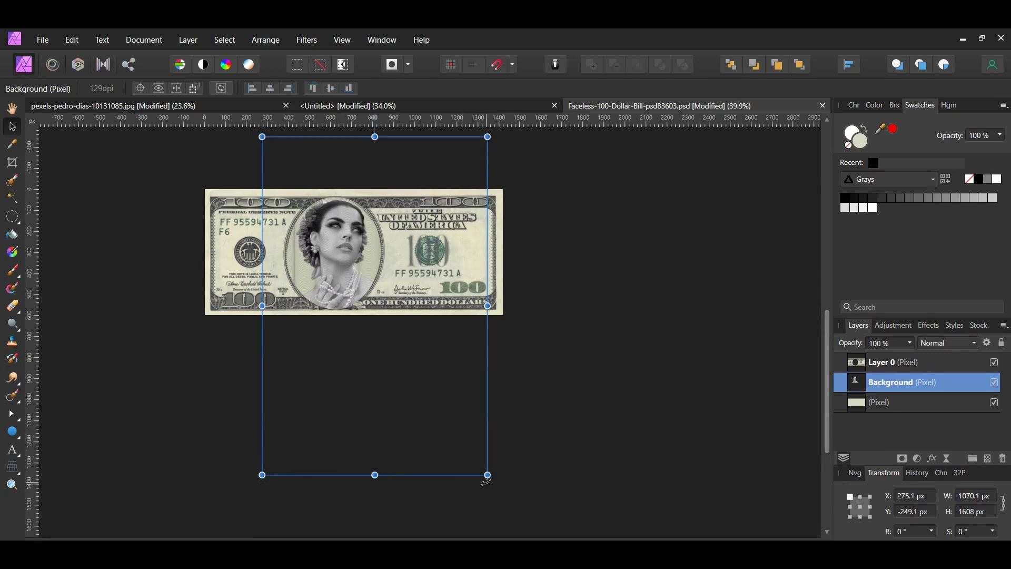
{"action": "left_click_drag", "start_coordinate": [486, 480], "coordinate": [453, 421]}
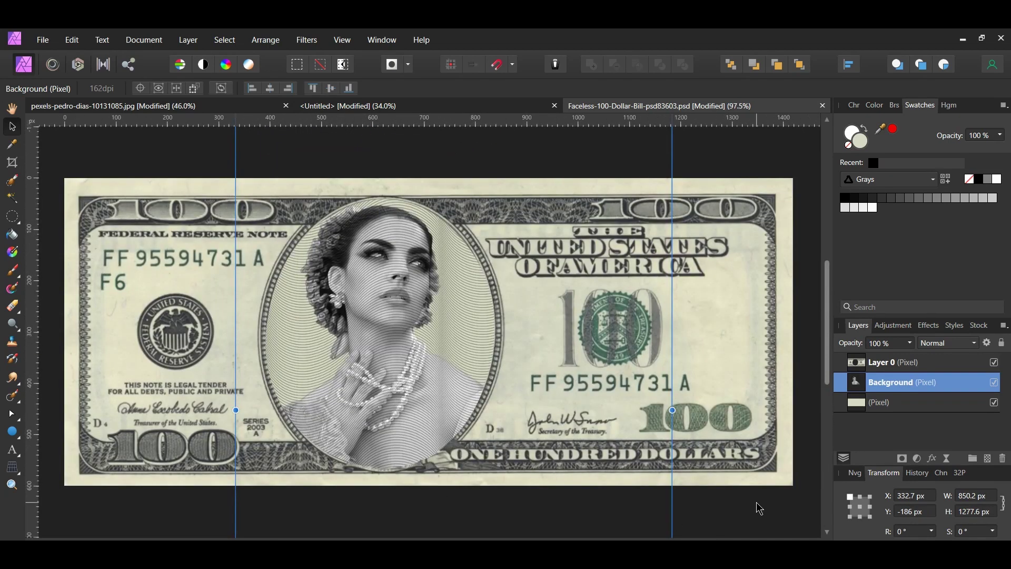
{"action": "left_click", "coordinate": [760, 508]}
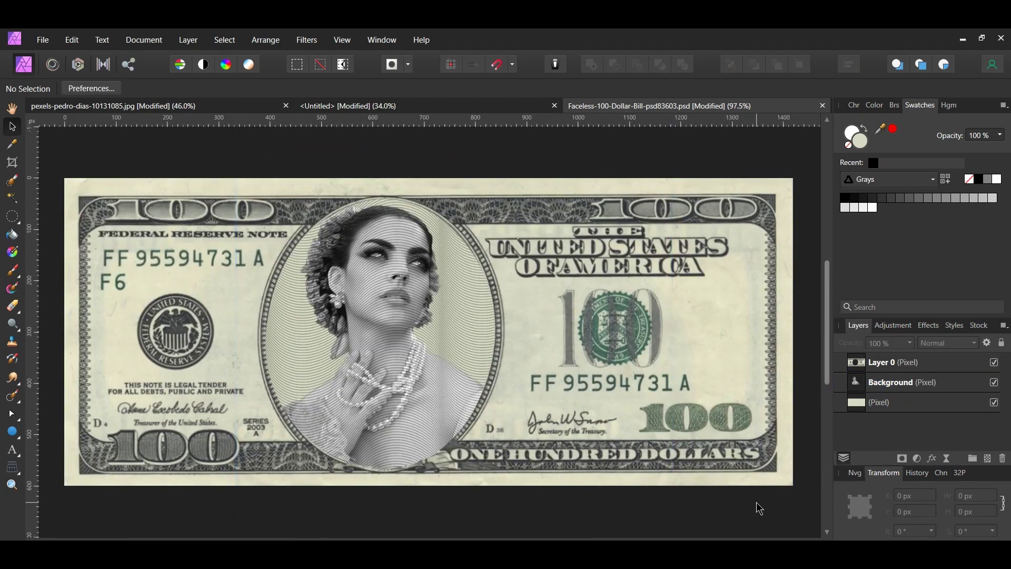
- Add a Curves adjustment with Master points at X 0.059, Y 0; X 0.493, Y 0.462; and X 1, Y 0.892
{"action": "left_click", "coordinate": [917, 458]}
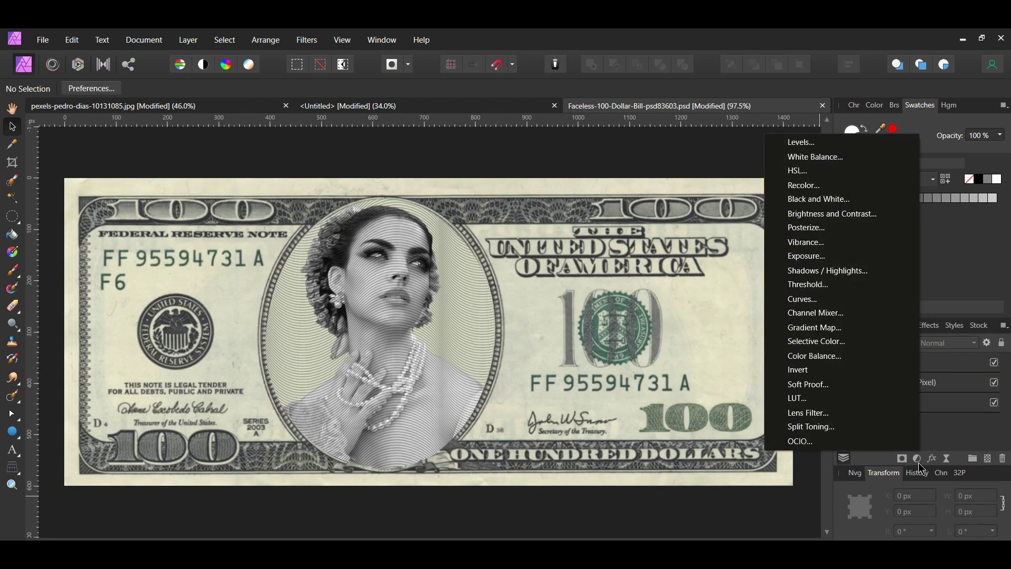
{"action": "left_click", "coordinate": [892, 299]}
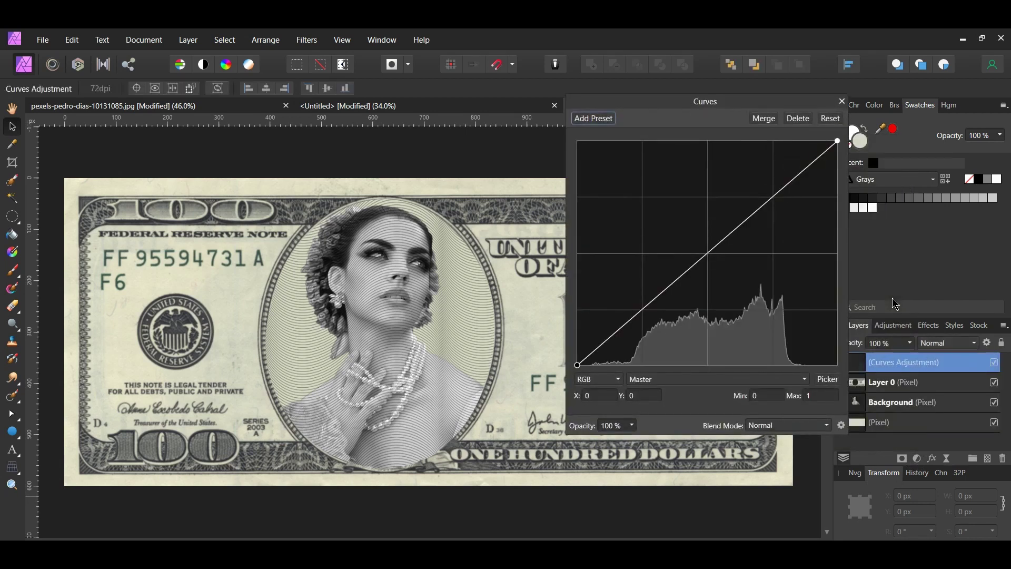
{"action": "left_click_drag", "start_coordinate": [577, 365], "coordinate": [595, 375]}
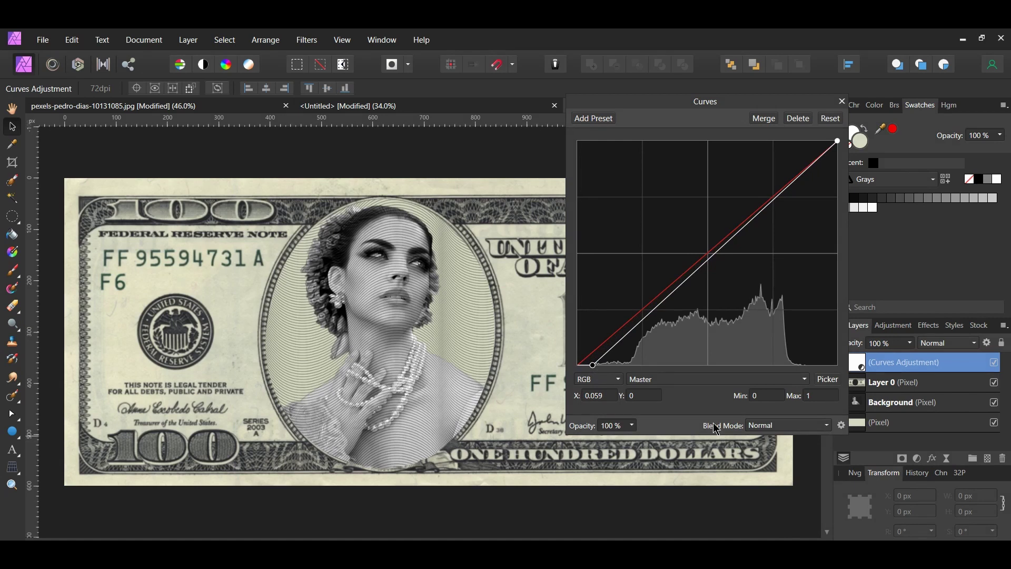
{"action": "left_click", "coordinate": [709, 260]}
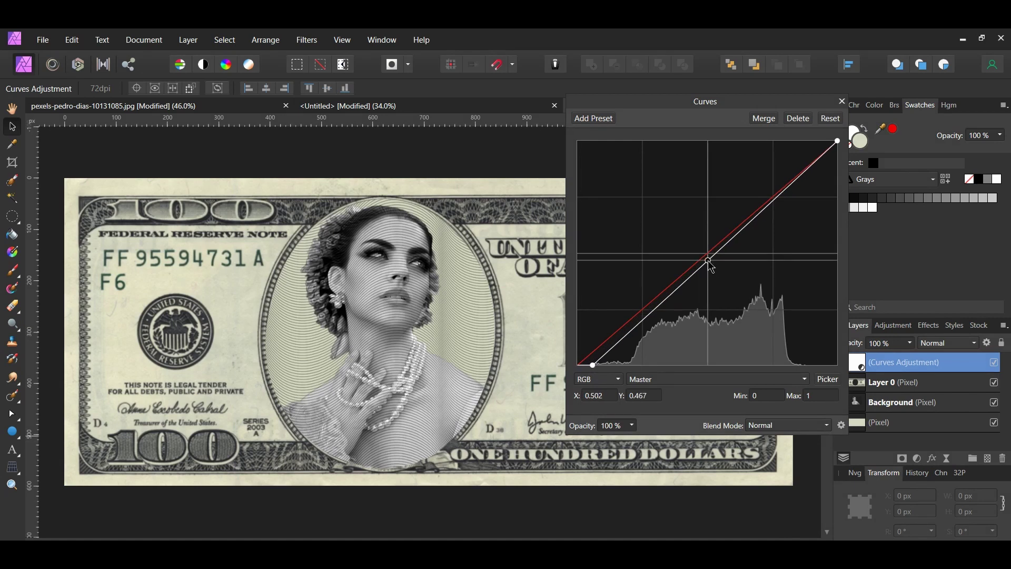
{"action": "left_click_drag", "start_coordinate": [709, 260], "coordinate": [706, 253]}
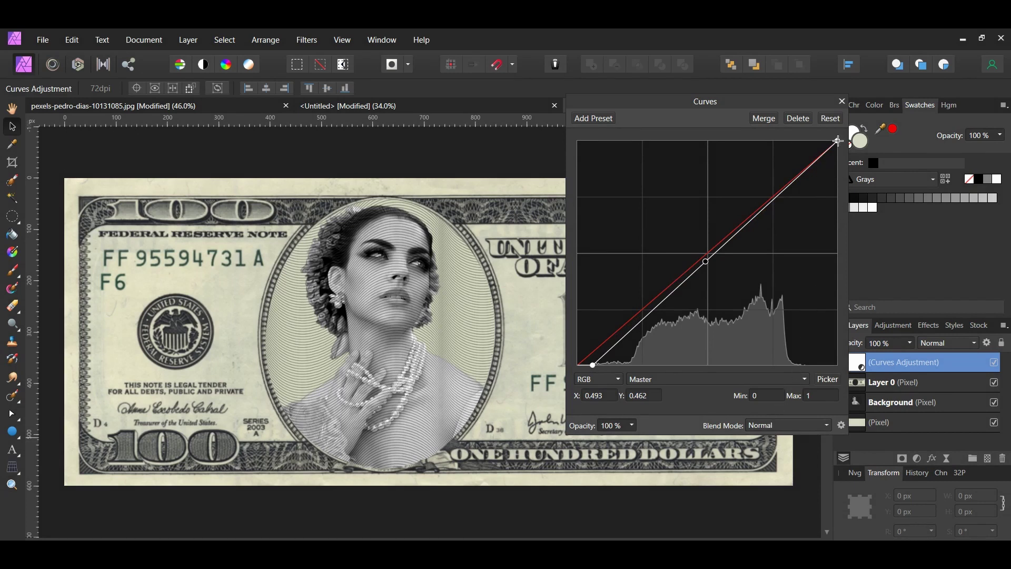
{"action": "left_click_drag", "start_coordinate": [838, 141], "coordinate": [841, 166]}
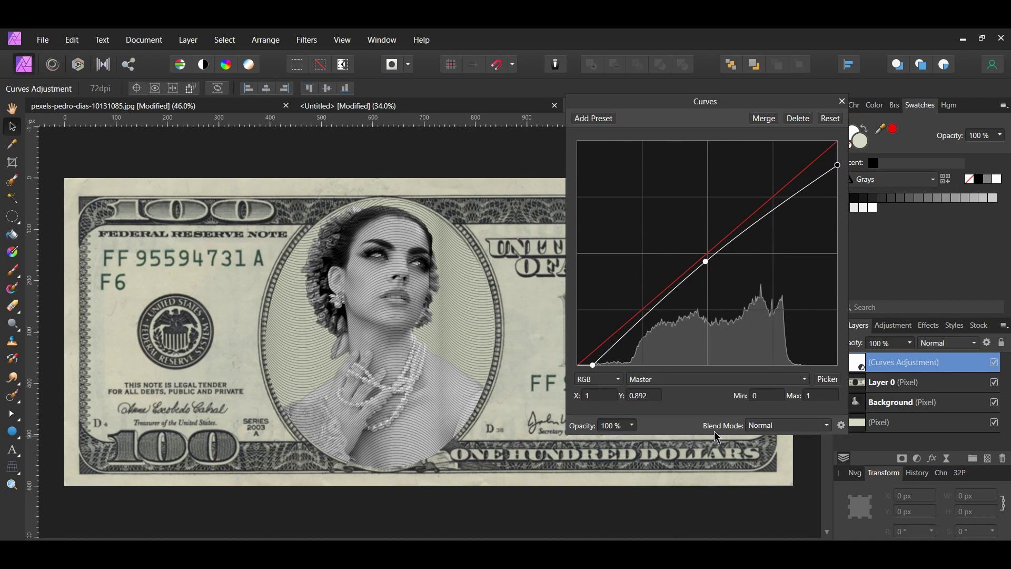
- Raise the middle of the Curves adjustment's Green channel to X 0.505, Y 0.622 to tint the bill green
{"action": "left_click", "coordinate": [719, 379]}
{"action": "left_click", "coordinate": [780, 428]}
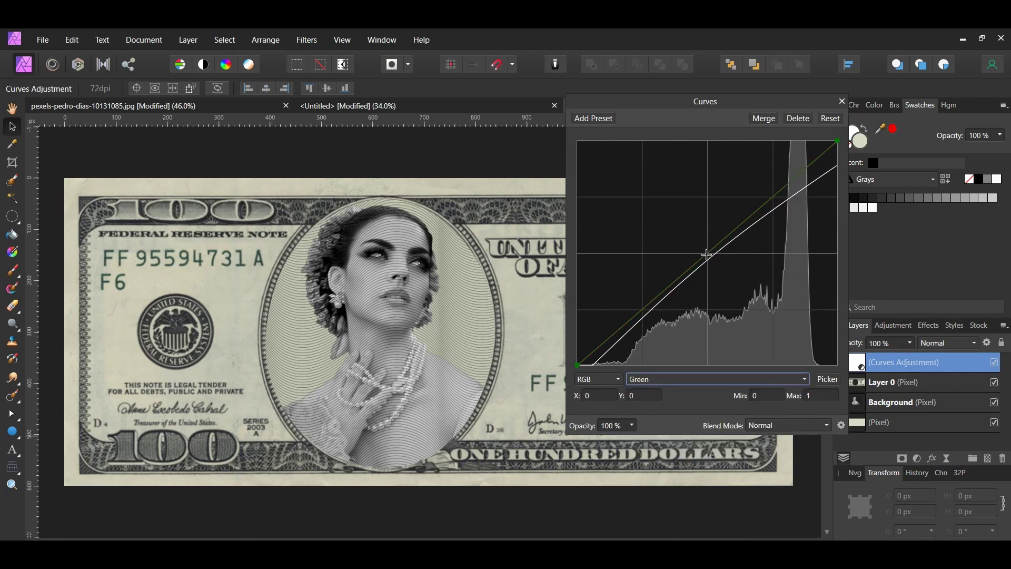
{"action": "left_click", "coordinate": [707, 255]}
{"action": "left_click_drag", "start_coordinate": [708, 257], "coordinate": [709, 227]}
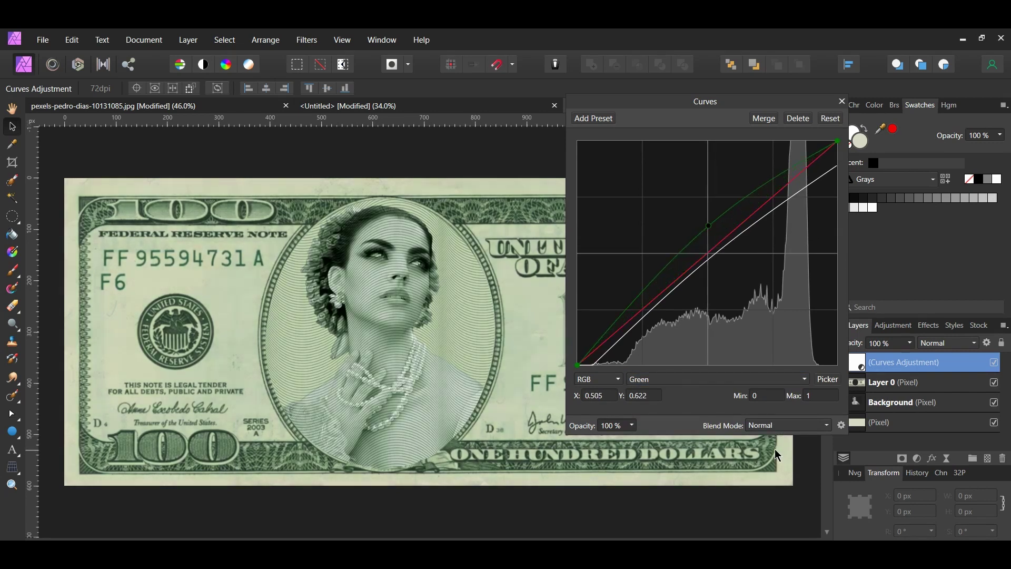
{"action": "left_click", "coordinate": [842, 101]}
- Compare the bill before and after by hiding and showing the Curves adjustment, and leave it visible with nothing selected
{"action": "left_click", "coordinate": [994, 362]}
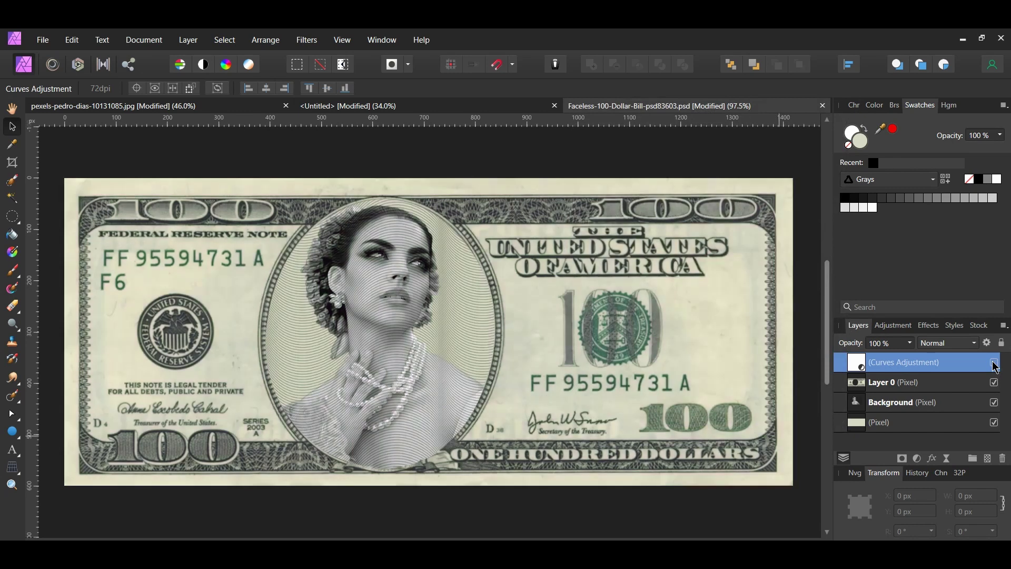
{"action": "left_click", "coordinate": [995, 363]}
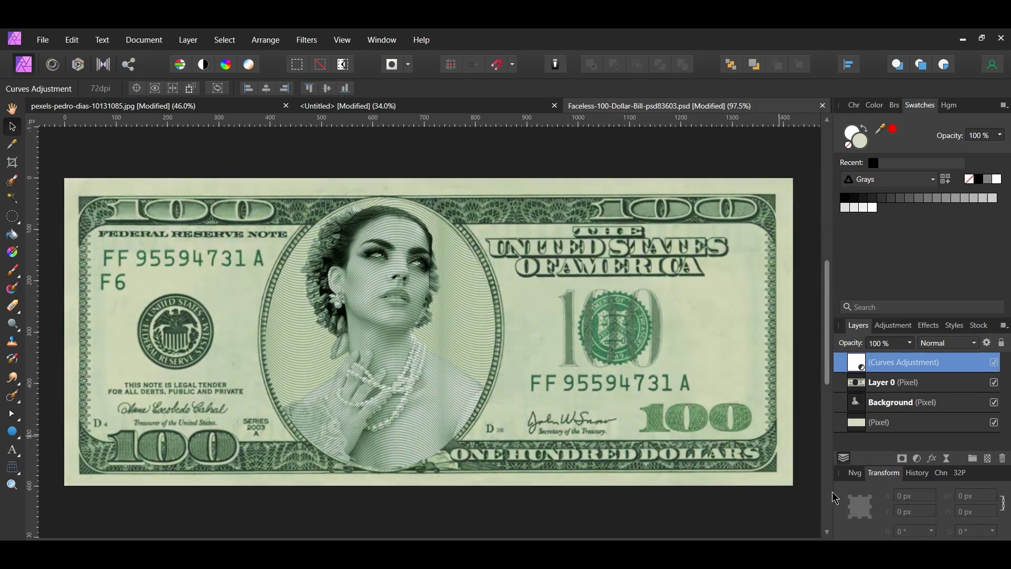
{"action": "left_click", "coordinate": [818, 517]}
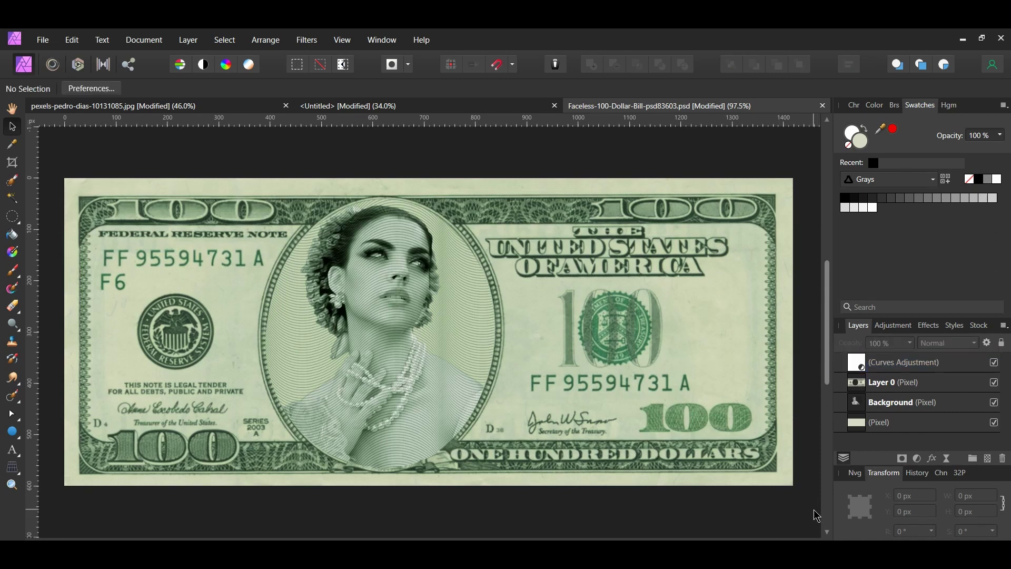